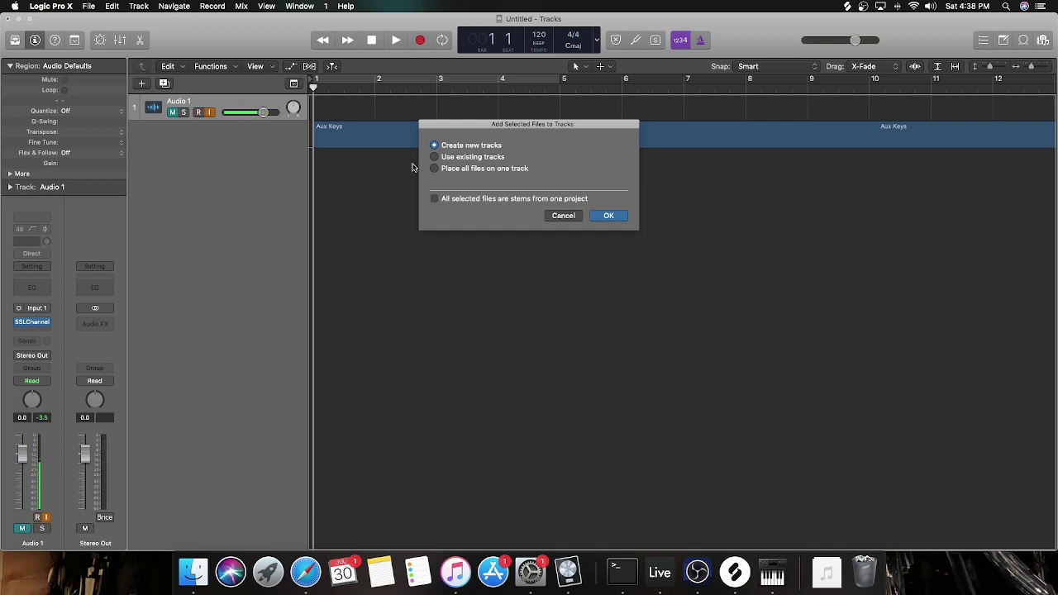
Step: Import the stems as separate tracks and lower the project tempo from 120 to 105 BPM
left_click(606, 216)
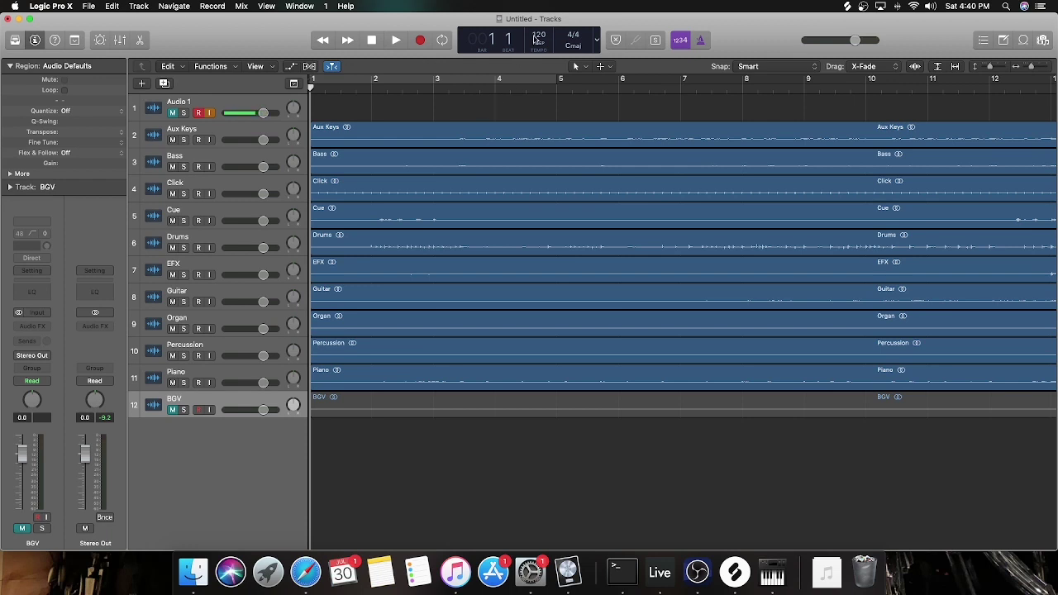
left_click_drag(538, 35, 538, 47)
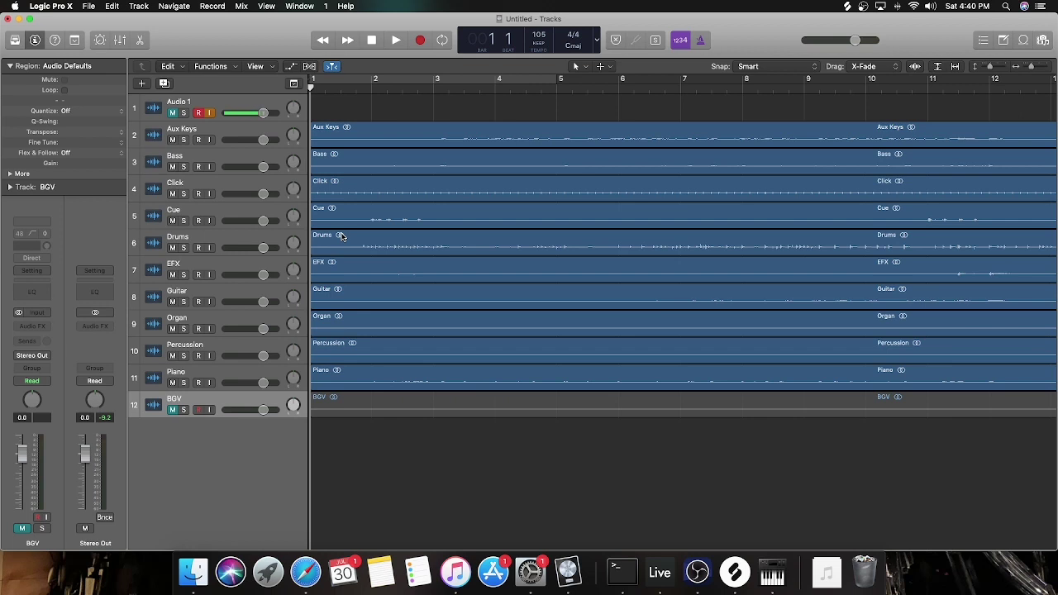
Step: Show the global tracks and add a marker named 'Intro' at bar 3
left_click(292, 84)
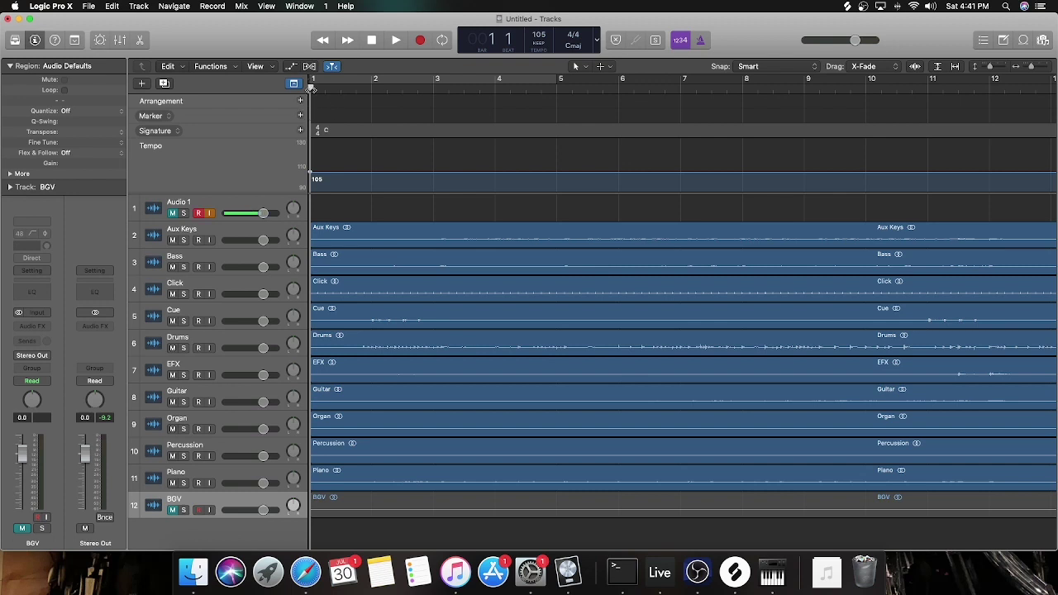
left_click(361, 89)
key("Return")
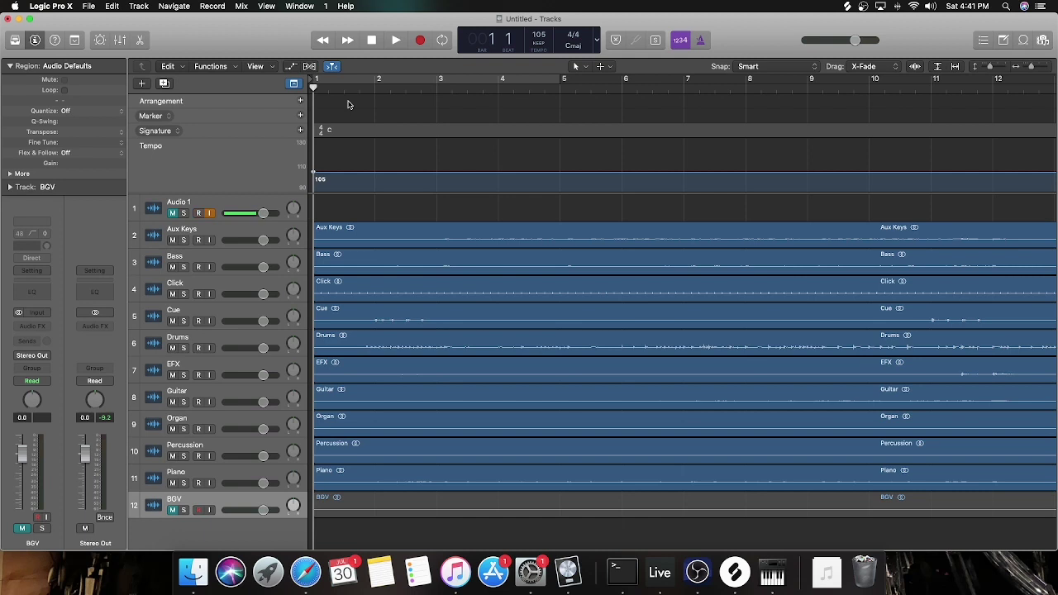
key("space")
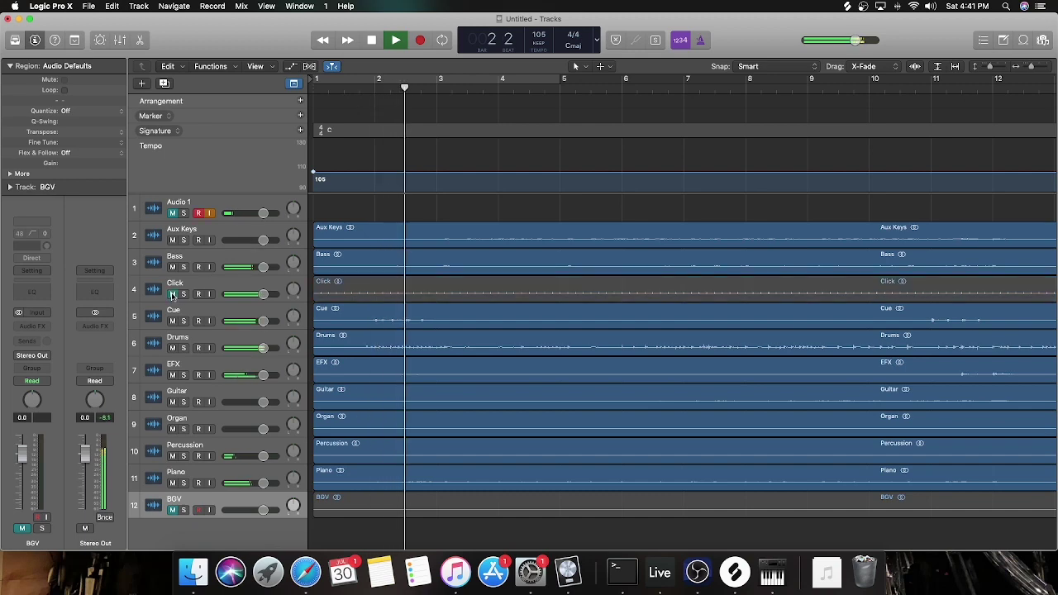
key("space")
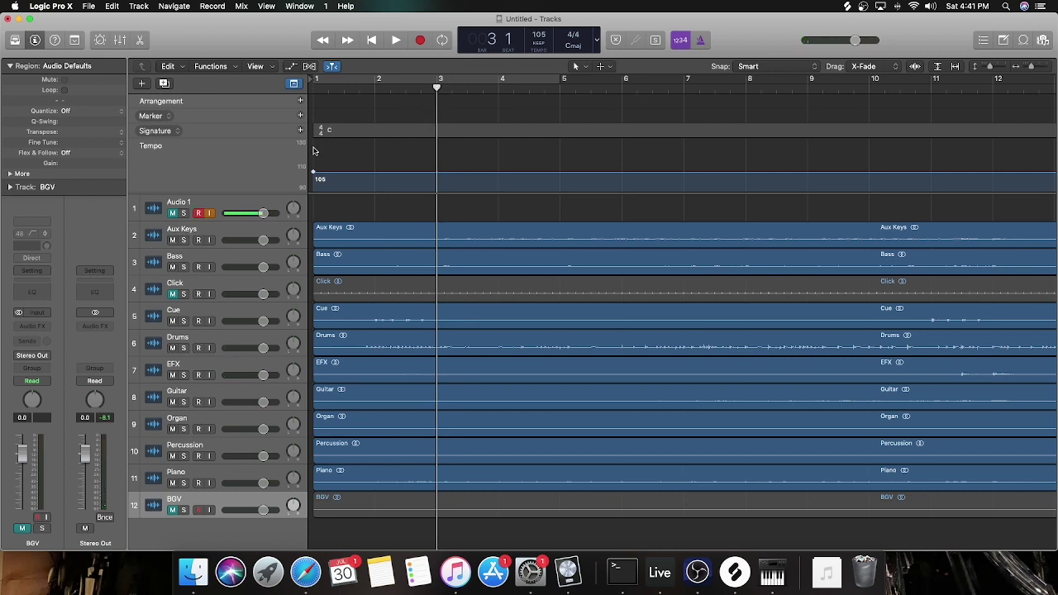
left_click(299, 115)
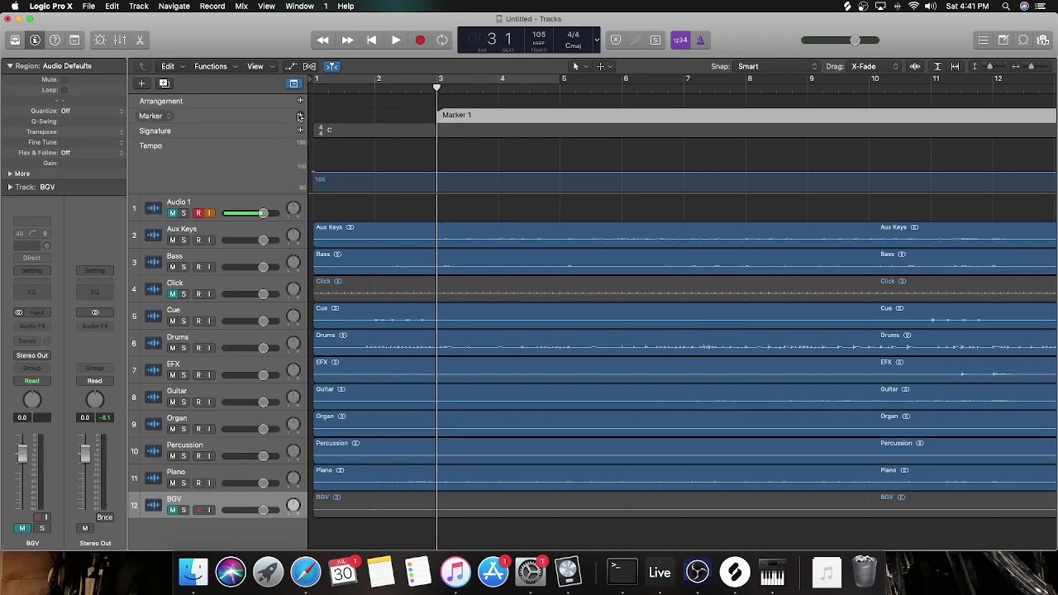
double_click(452, 115)
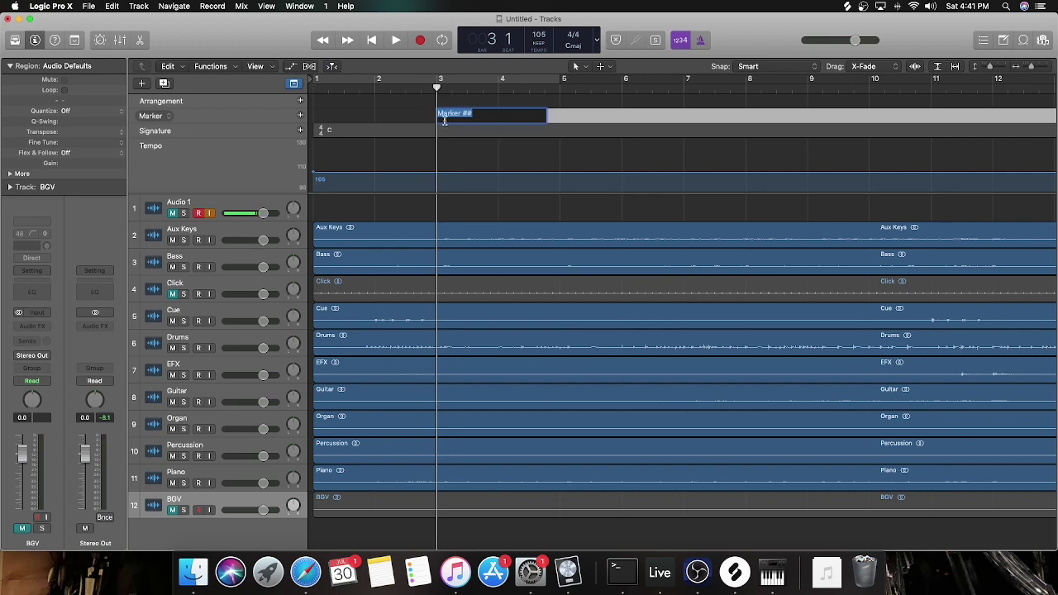
type("IN")
key("Return")
Step: Play on to bar 12 and add a second marker there named 'verse'
key("space")
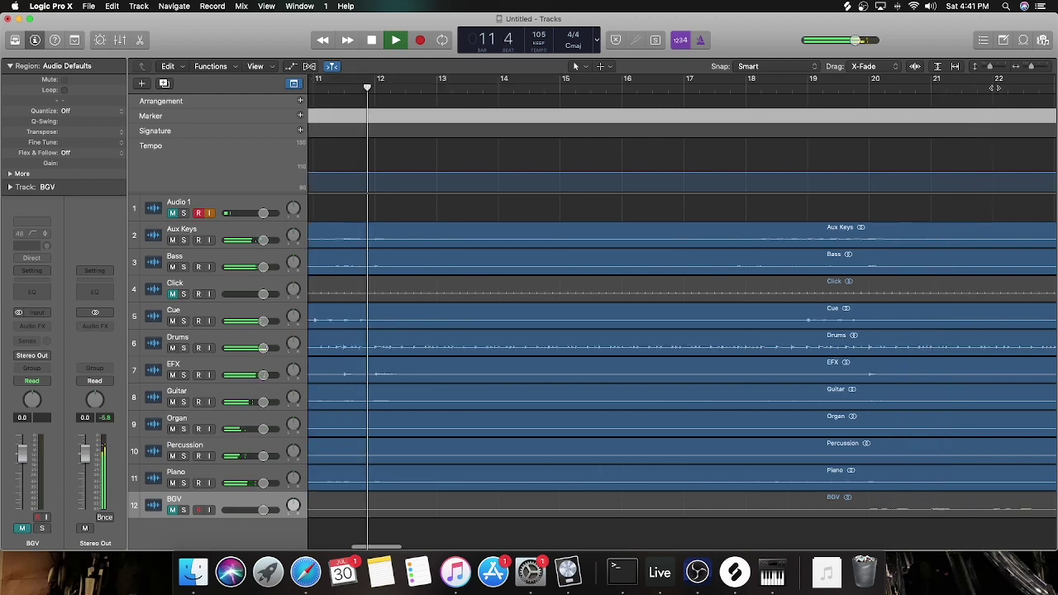
key("space")
key("alt+ctrl+r")
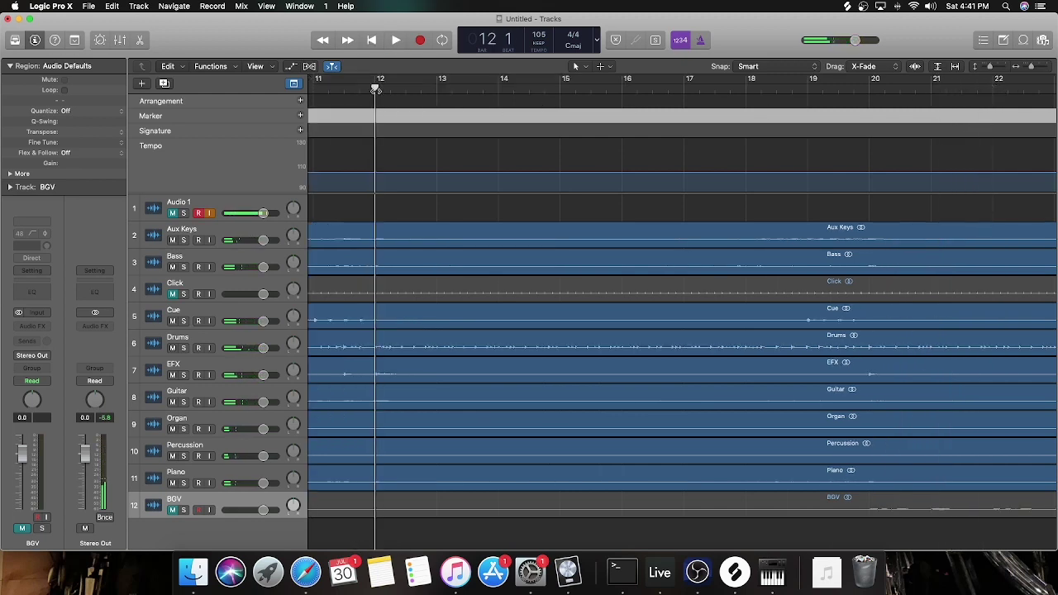
left_click(300, 115)
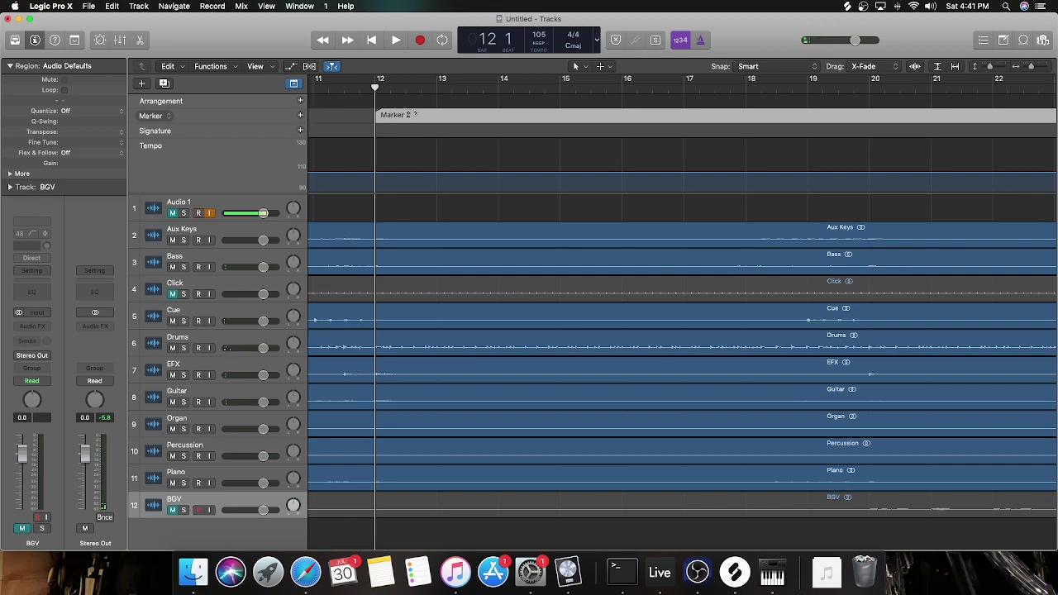
double_click(405, 114)
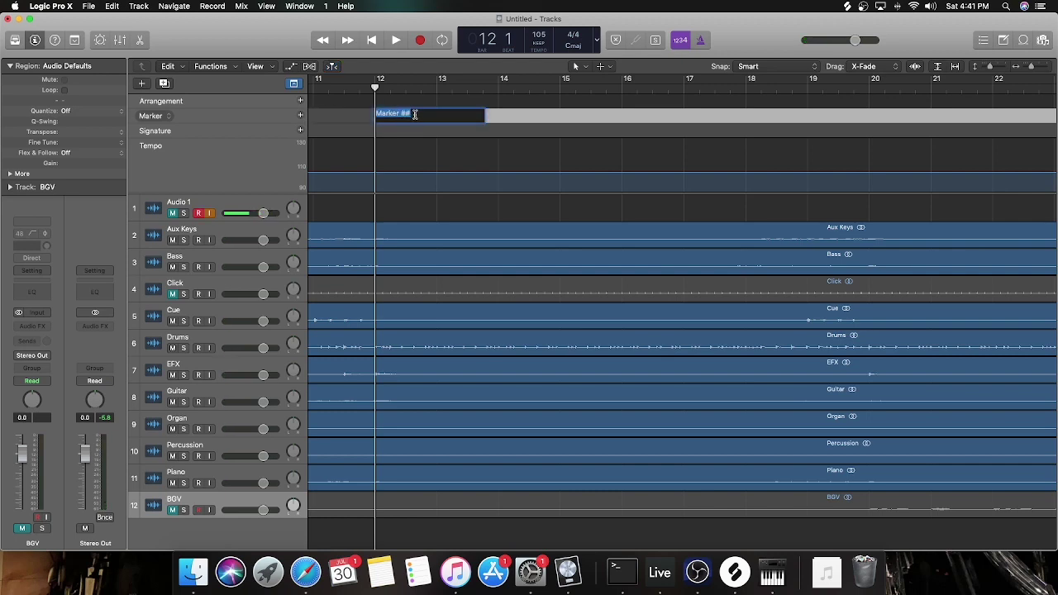
type("verse")
key("Return")
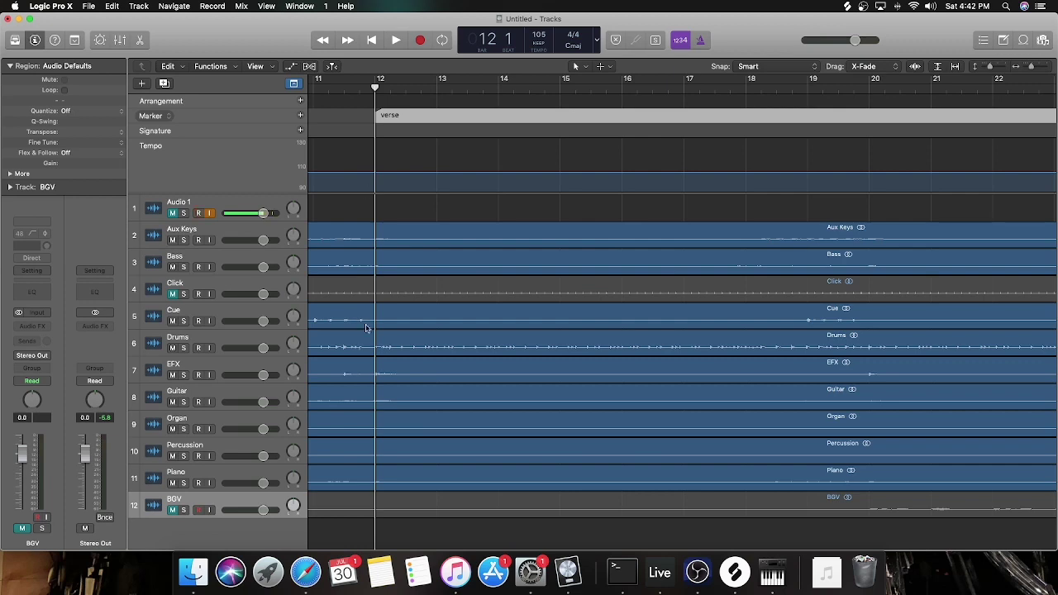
scroll(231, 295, "down", 1)
scroll(223, 302, "up", 1)
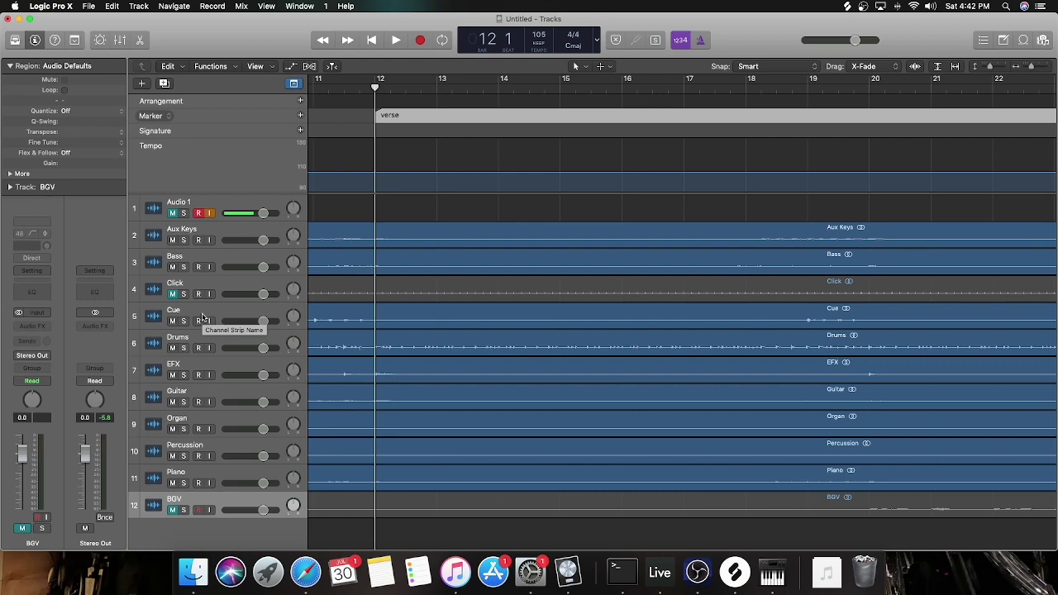
left_click(217, 312)
scroll(416, 316, "left", 2)
scroll(415, 316, "left", 2)
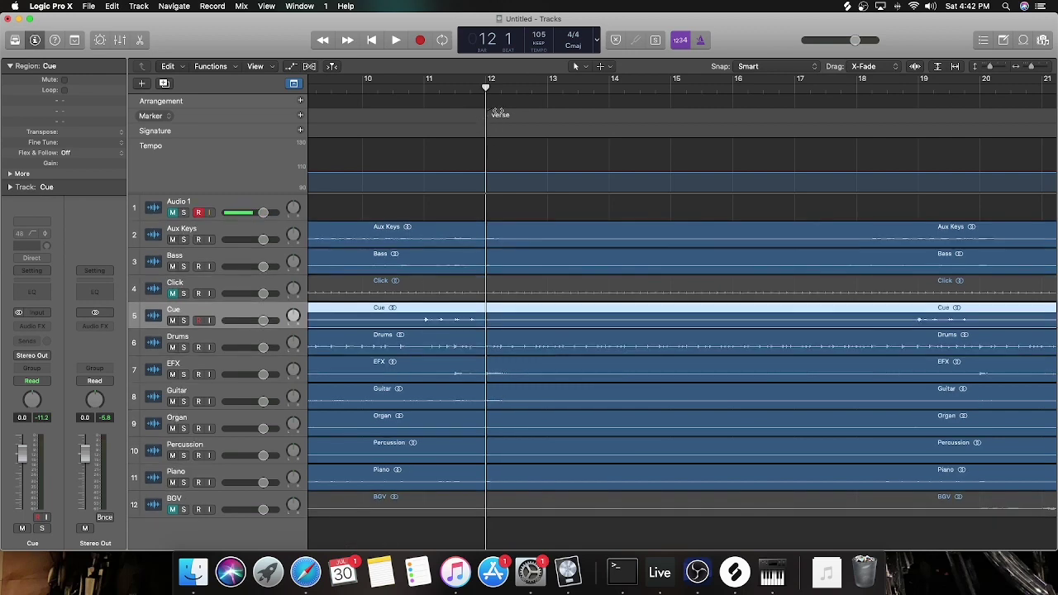
scroll(494, 115, "left", 1)
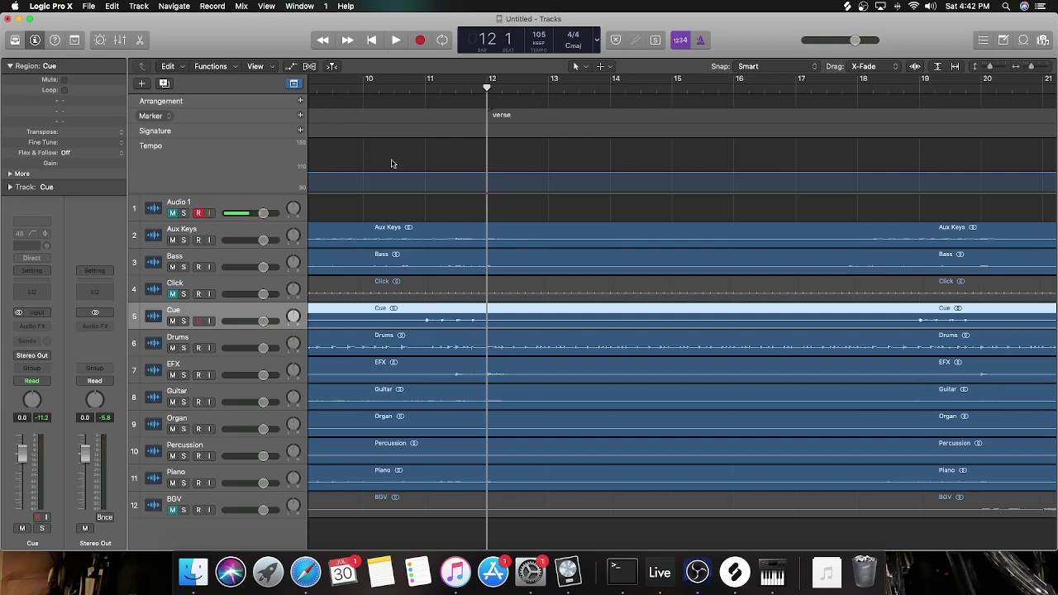
left_click(419, 88)
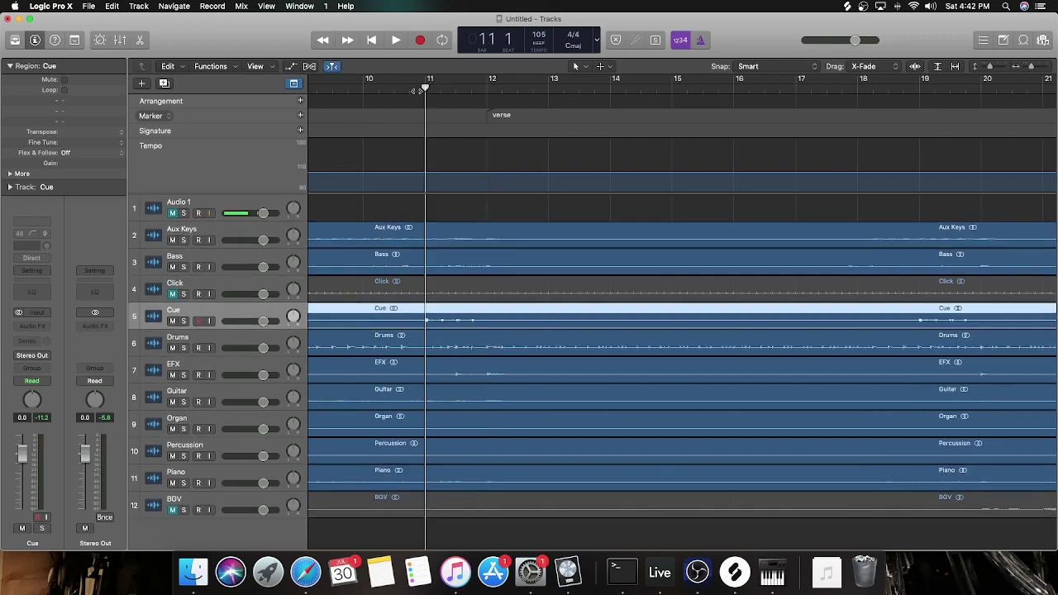
left_click(184, 321)
key("space")
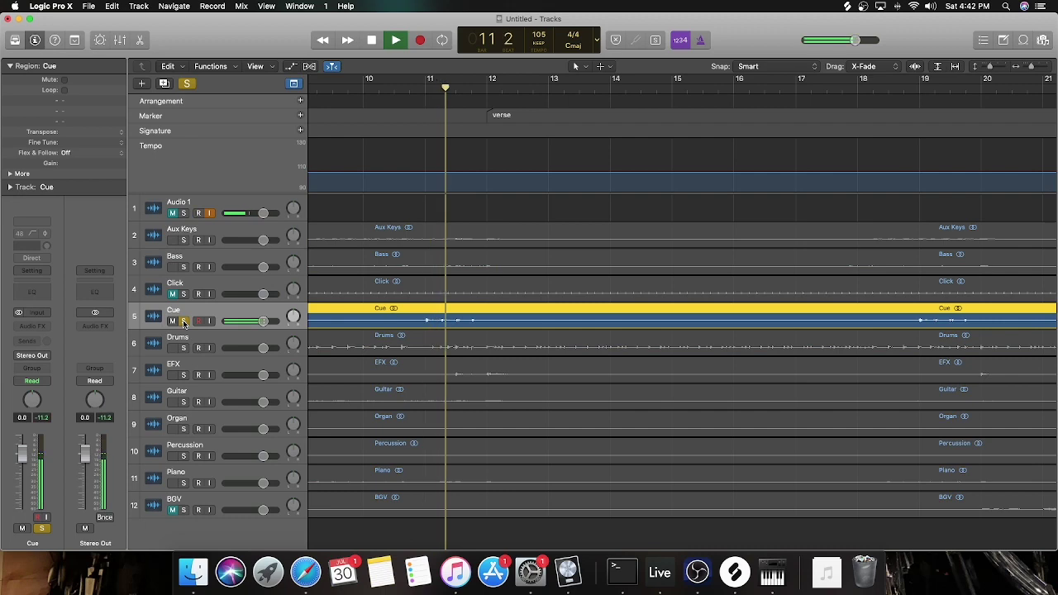
left_click(183, 321)
key("space")
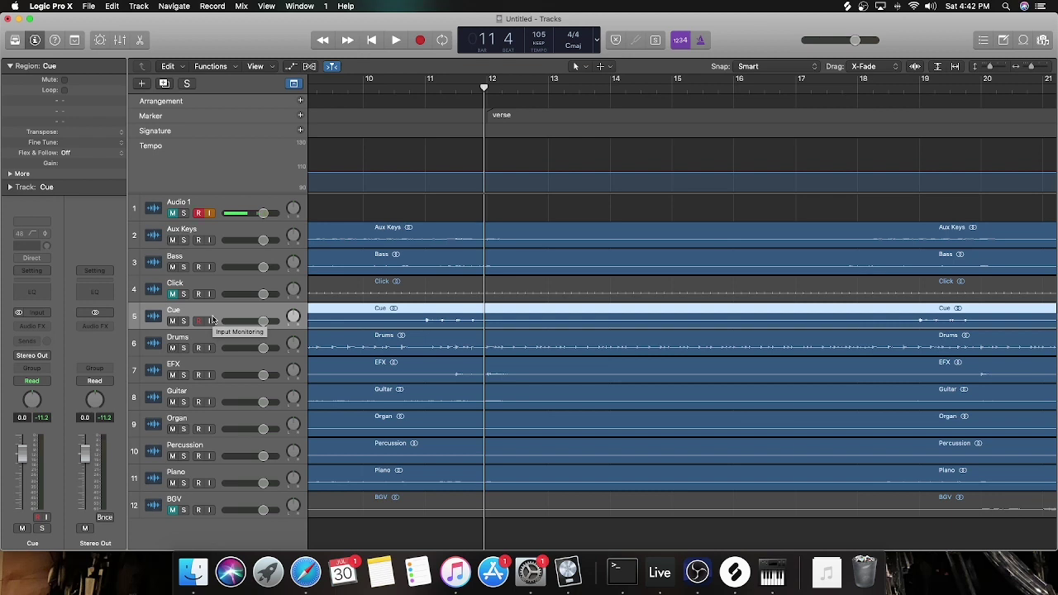
scroll(308, 332, "left", 3)
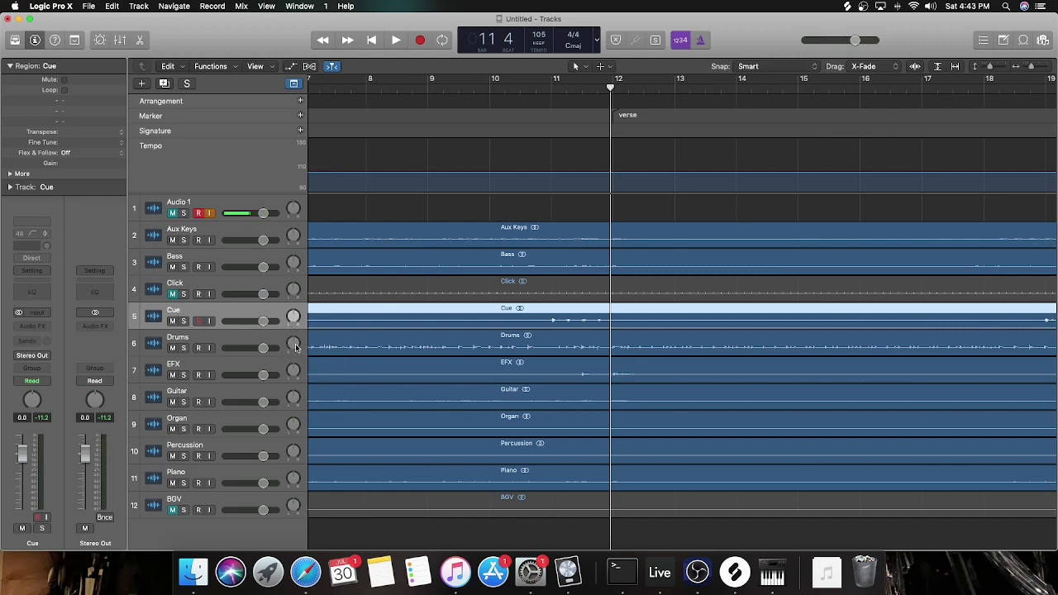
Step: Hide the global tracks and bring up the Mixer with the X shortcut
left_click(293, 84)
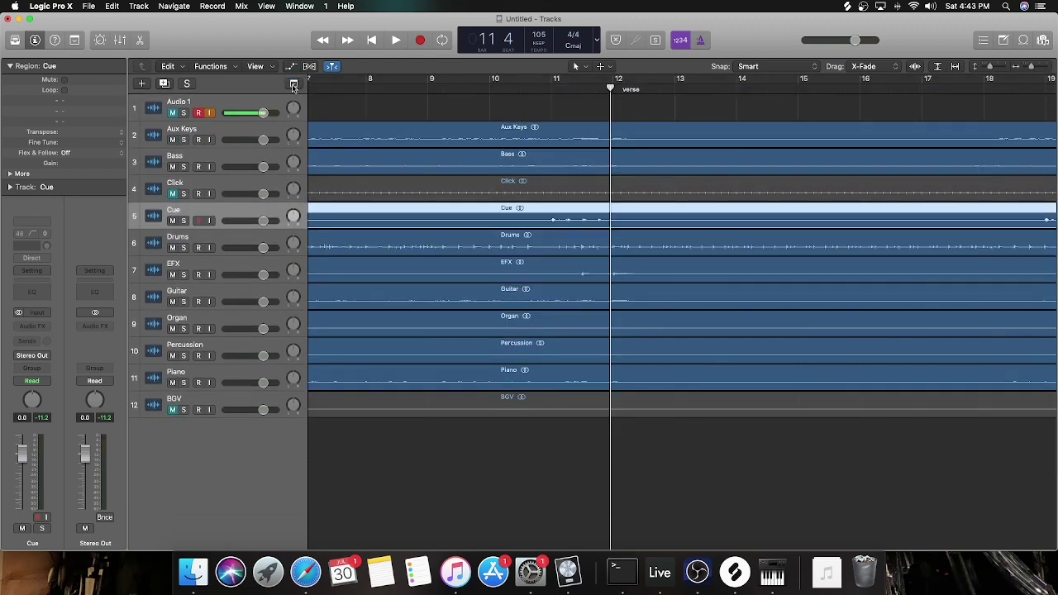
key("x")
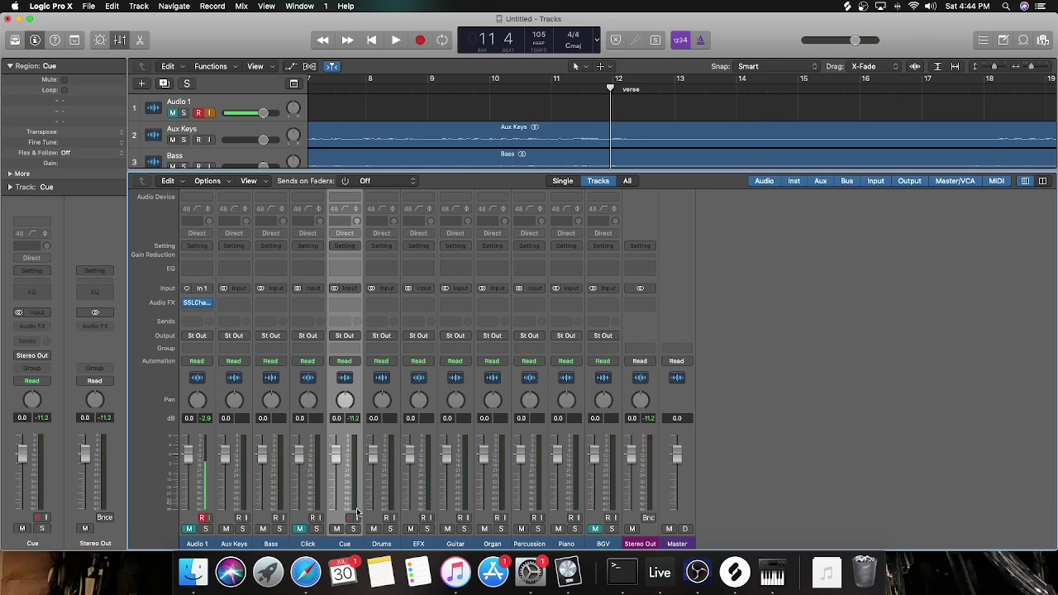
left_click(321, 488)
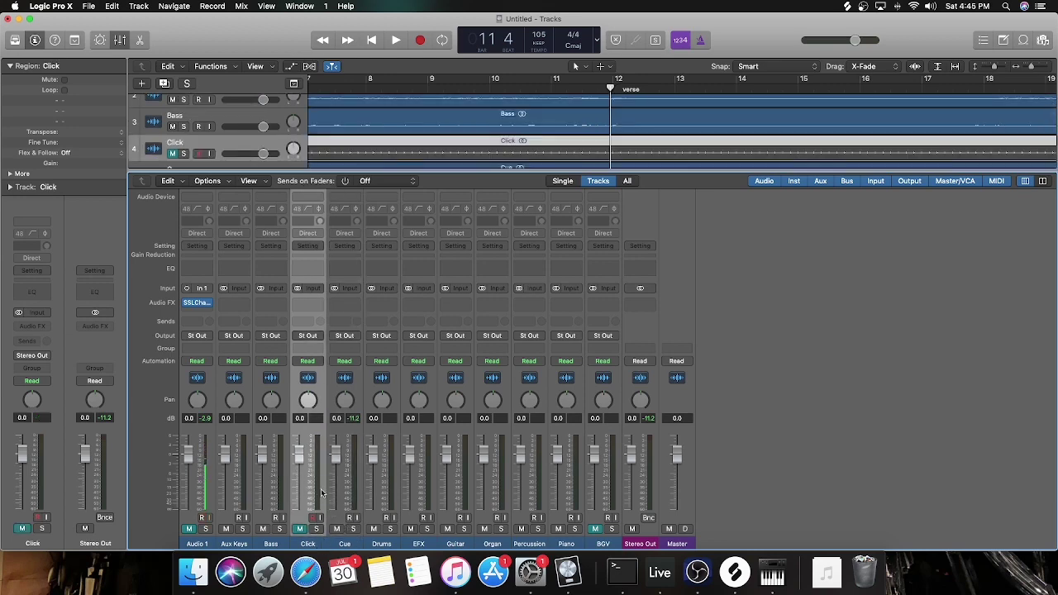
left_click(345, 489, "shift")
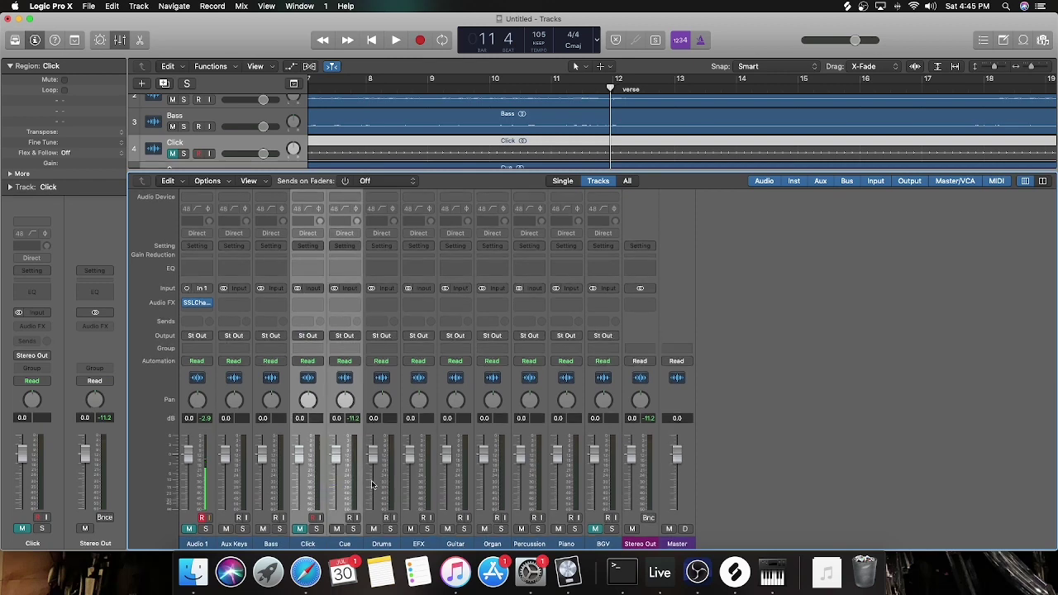
left_click(303, 338)
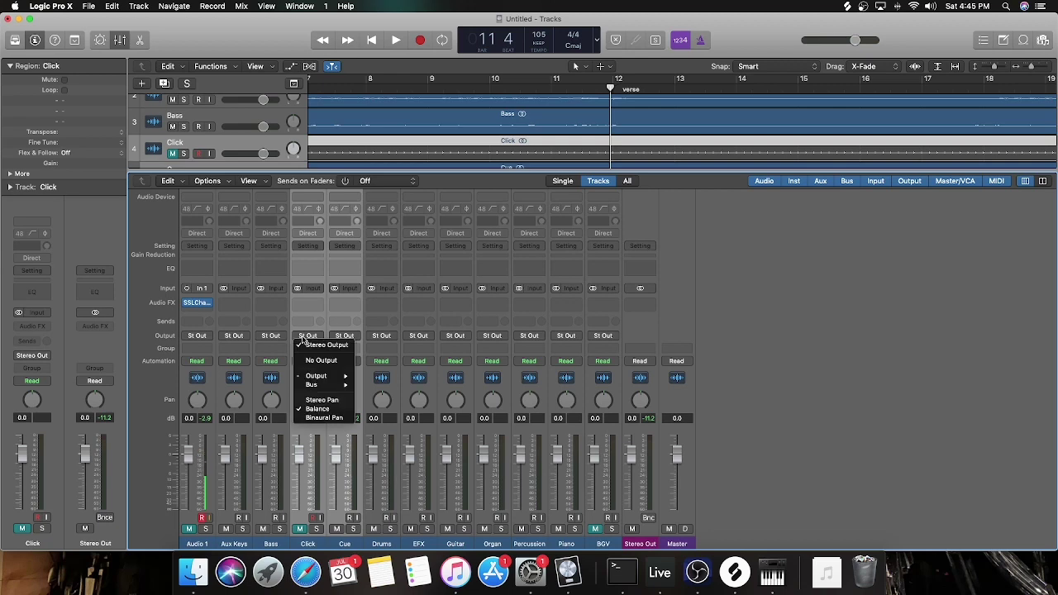
mouse_move(310, 377)
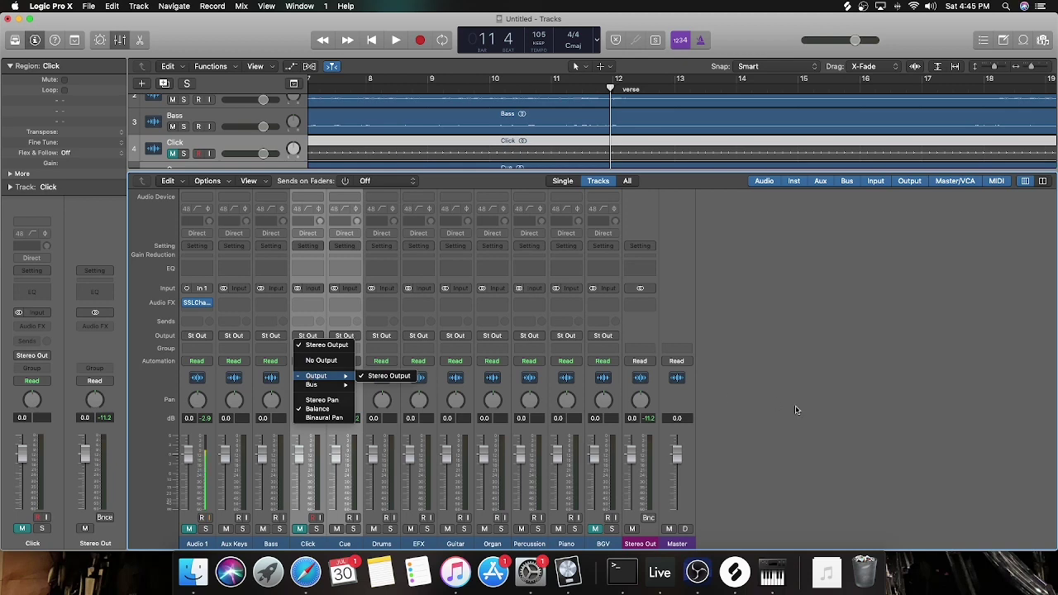
key("Escape")
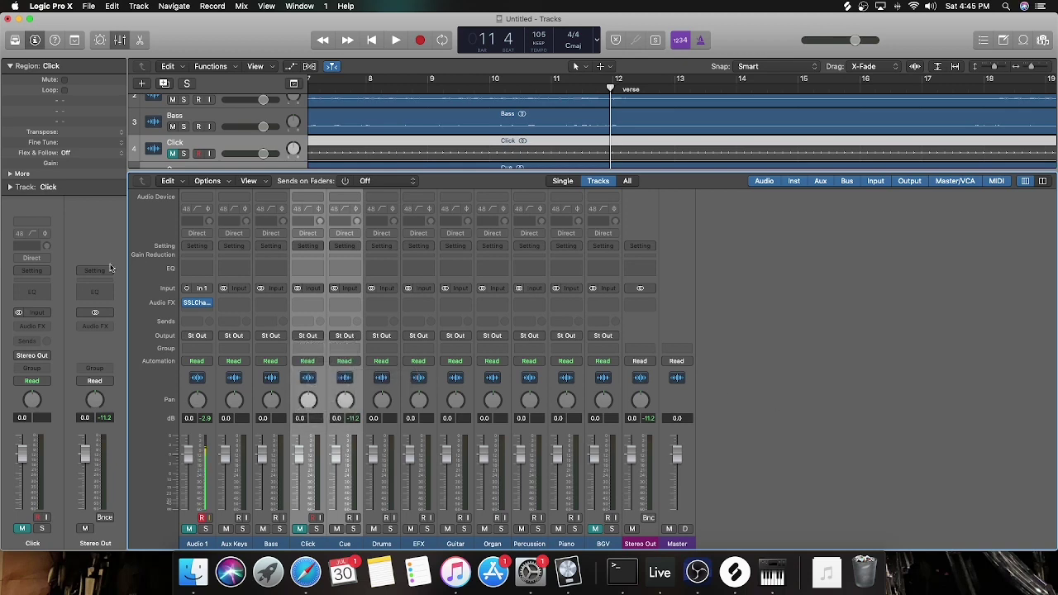
left_click(321, 545)
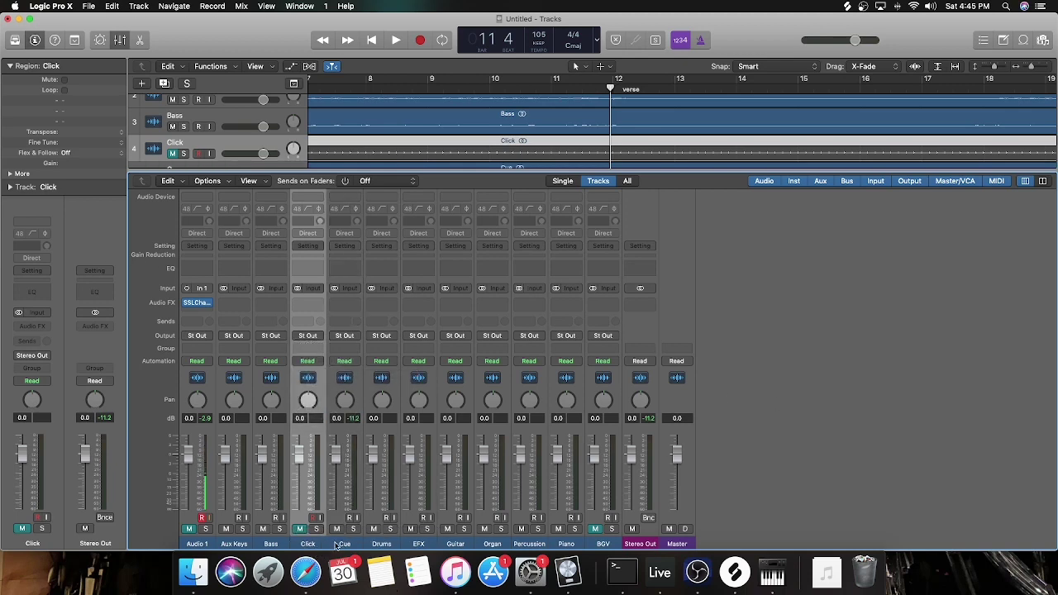
left_click(297, 288)
left_click(334, 288)
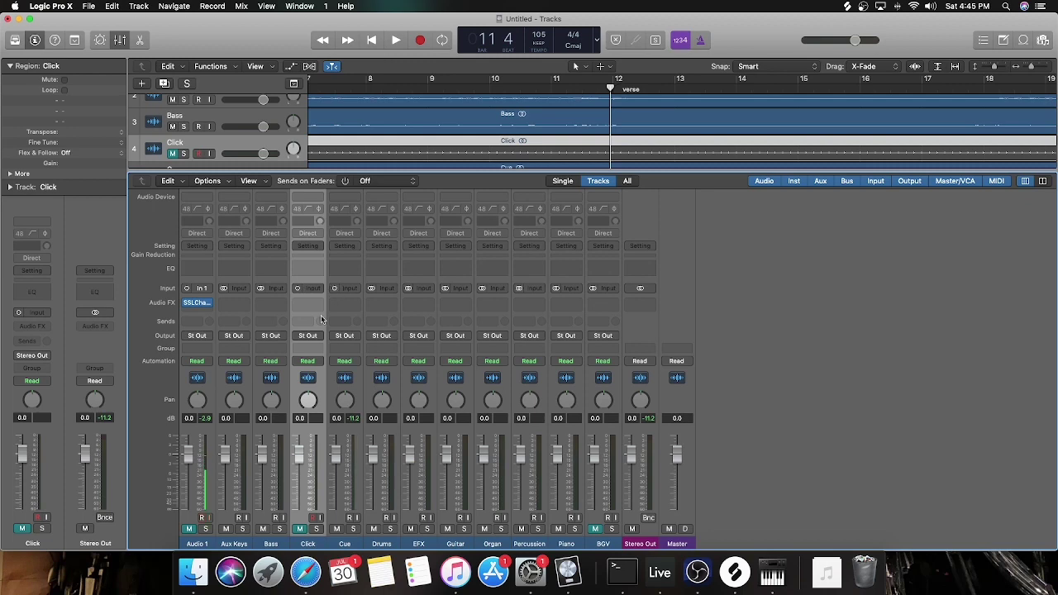
left_click(328, 430, "shift")
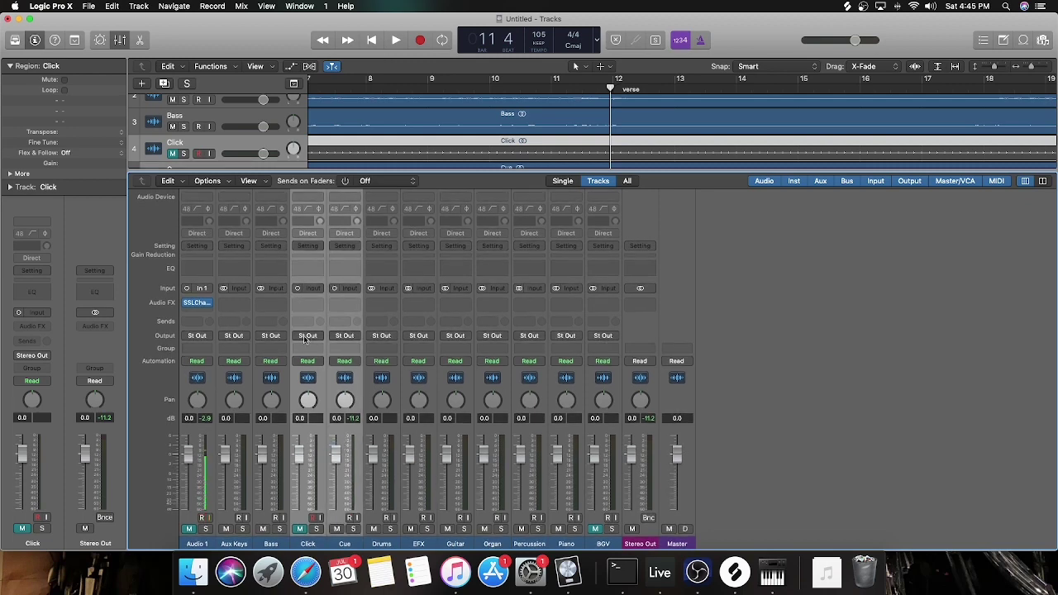
left_click(304, 337)
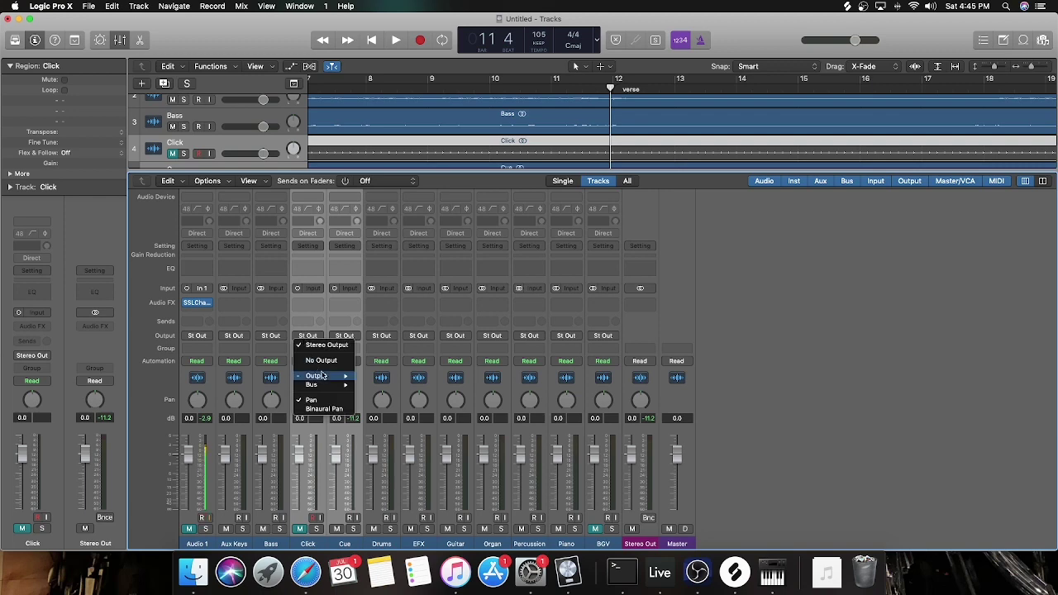
mouse_move(325, 377)
mouse_move(384, 385)
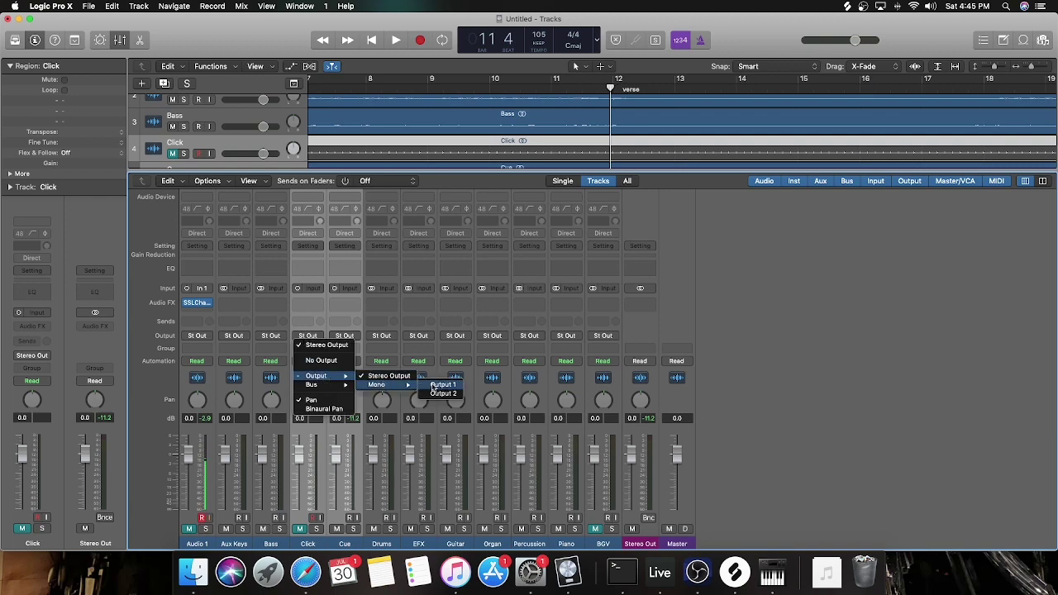
left_click(431, 386)
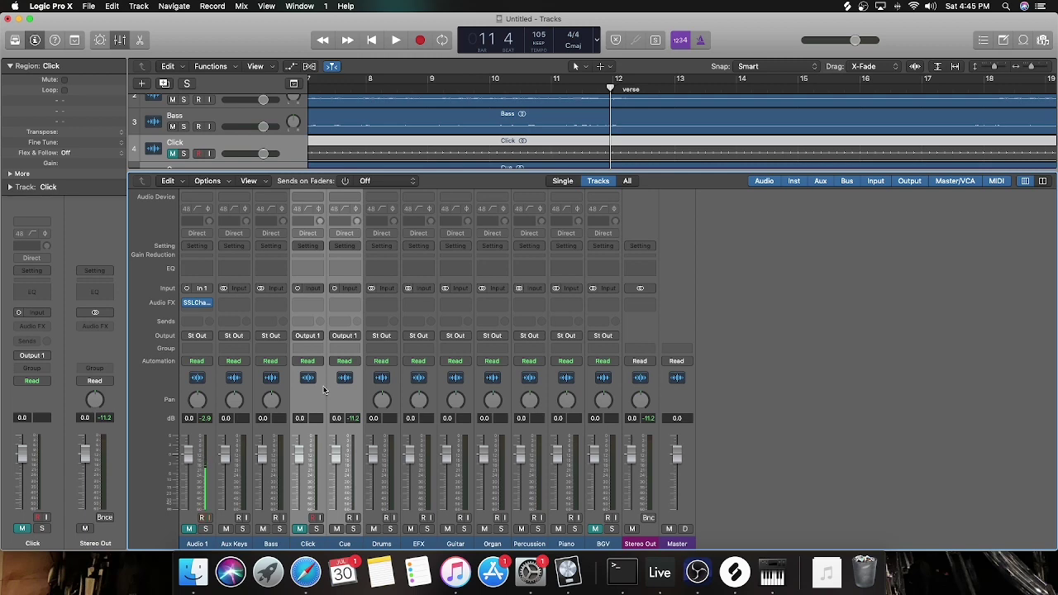
left_click_drag(239, 479, 598, 479)
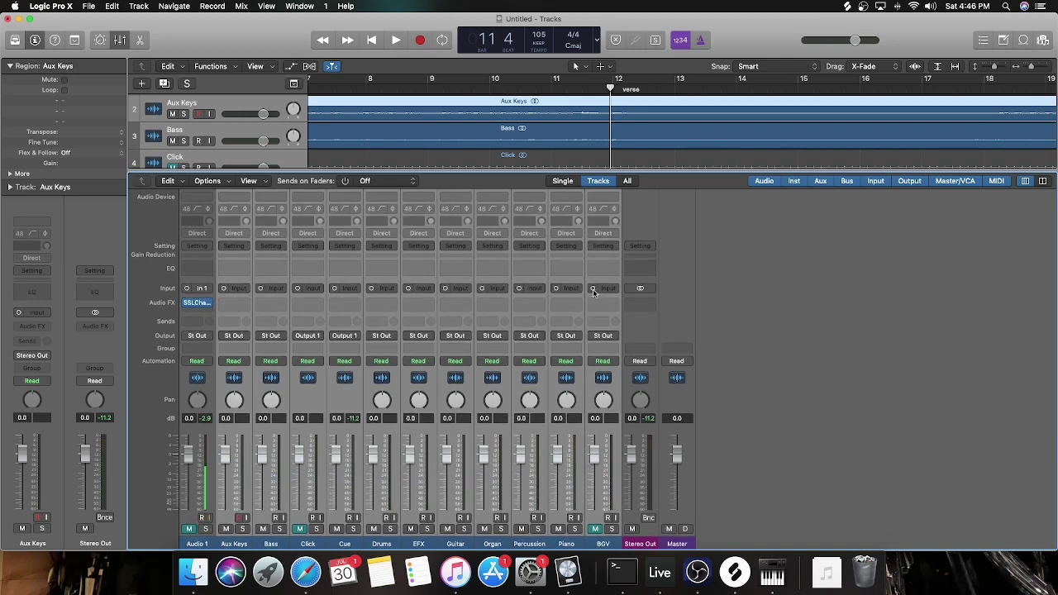
Step: Route the Aux Keys and Bass channels to mono Output 2
left_click(769, 362)
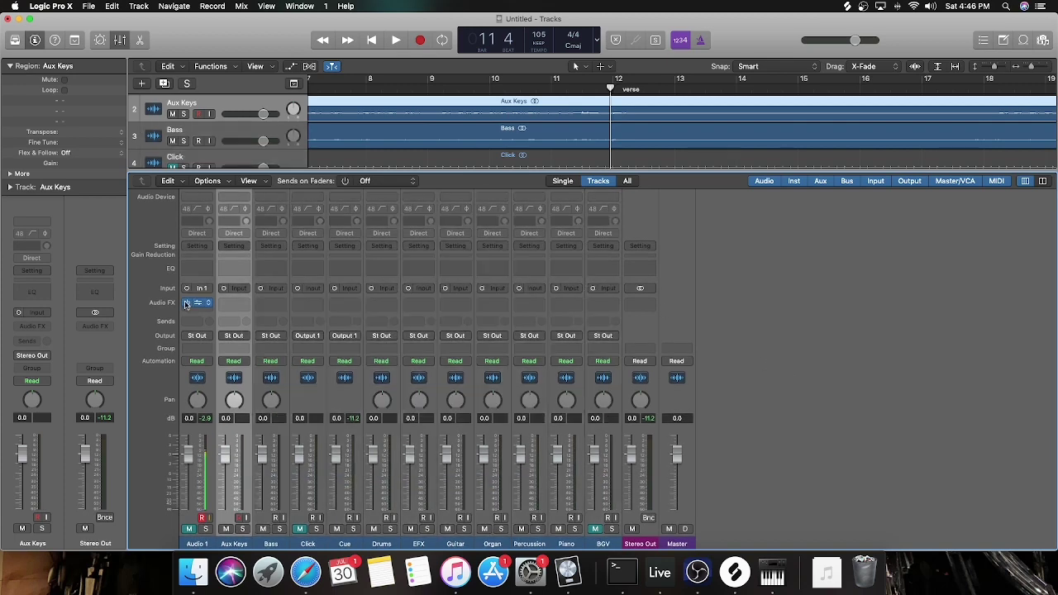
mouse_move(243, 486)
left_mouse_down()
mouse_move(449, 484)
mouse_move(283, 501)
mouse_move(324, 501)
mouse_move(260, 493)
left_mouse_up()
left_click(234, 335)
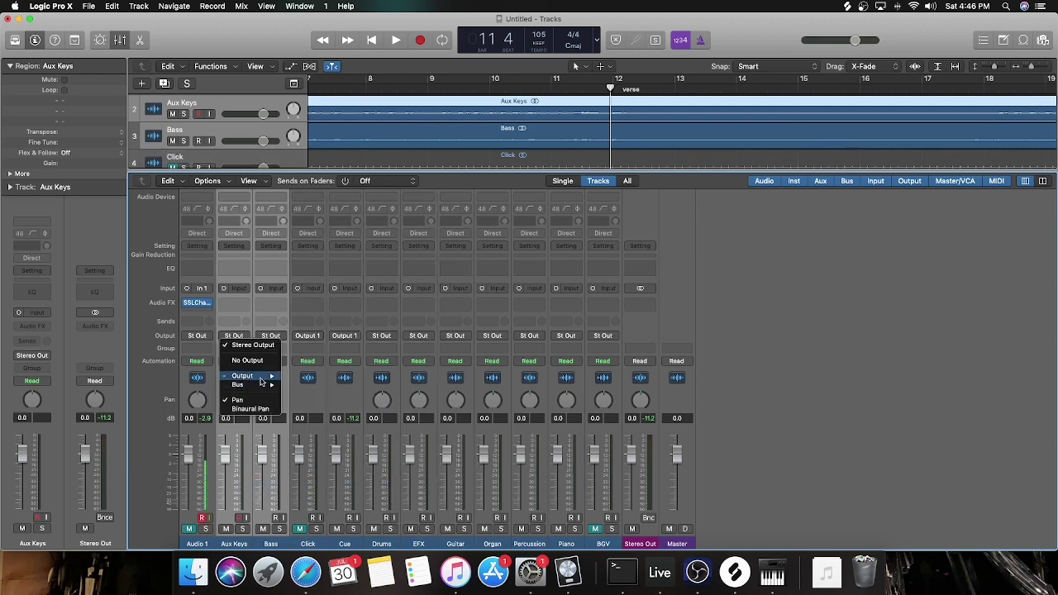
mouse_move(263, 379)
mouse_move(297, 384)
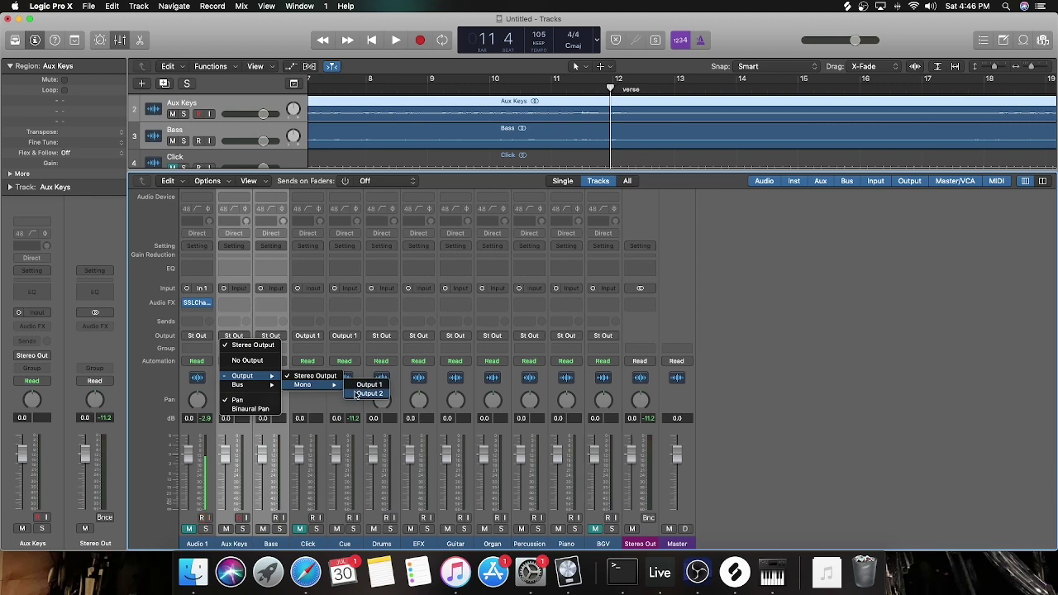
left_click(359, 393)
Step: Route the Drums through BGV channels to mono Output 2, then deselect the strips
left_click_drag(391, 494, 597, 496)
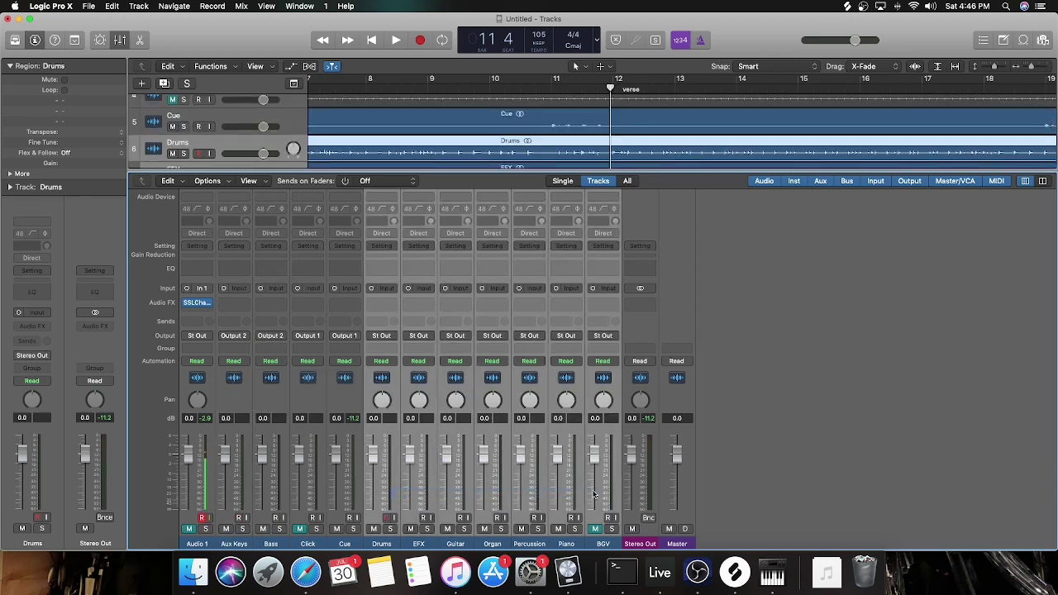
left_click(603, 335)
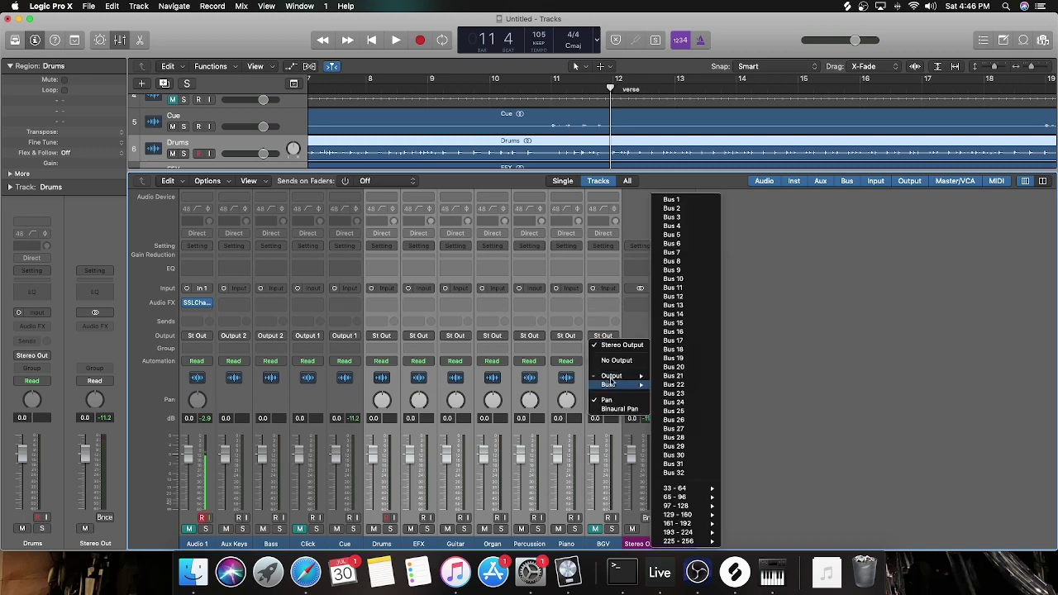
mouse_move(618, 375)
mouse_move(684, 385)
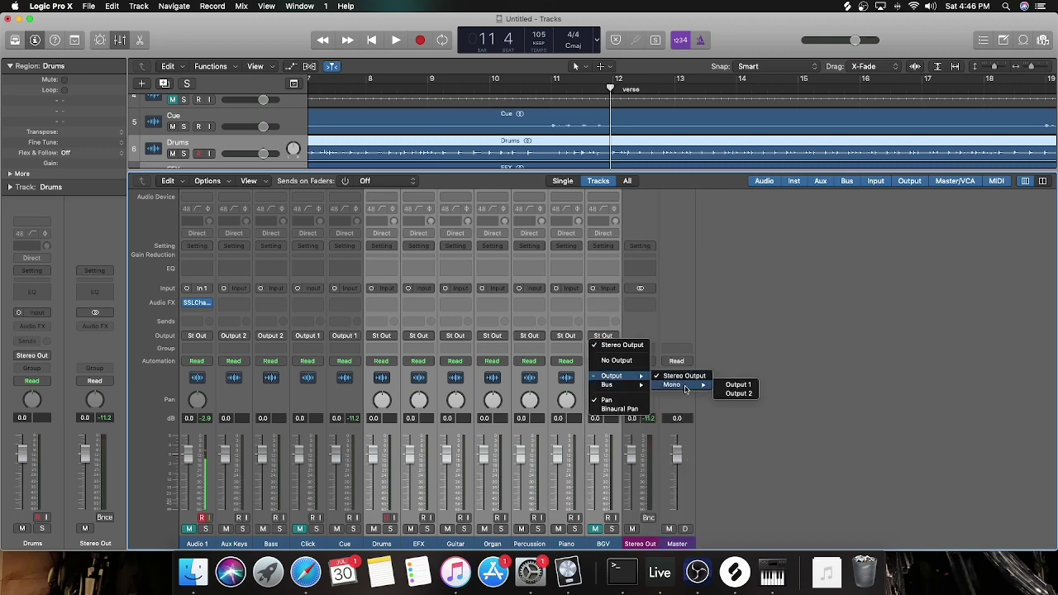
left_click(736, 394)
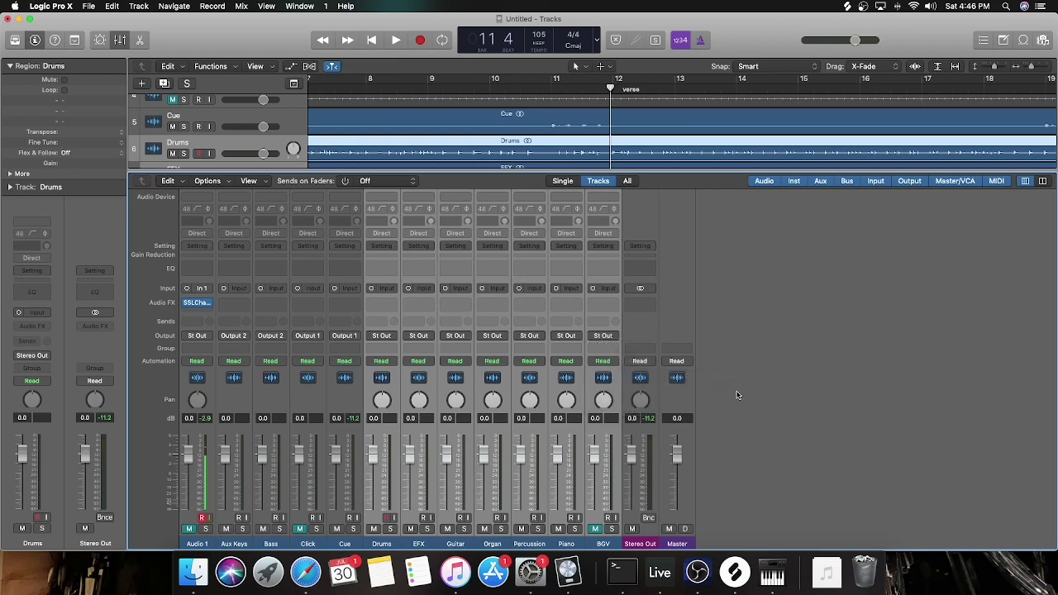
left_click(797, 371)
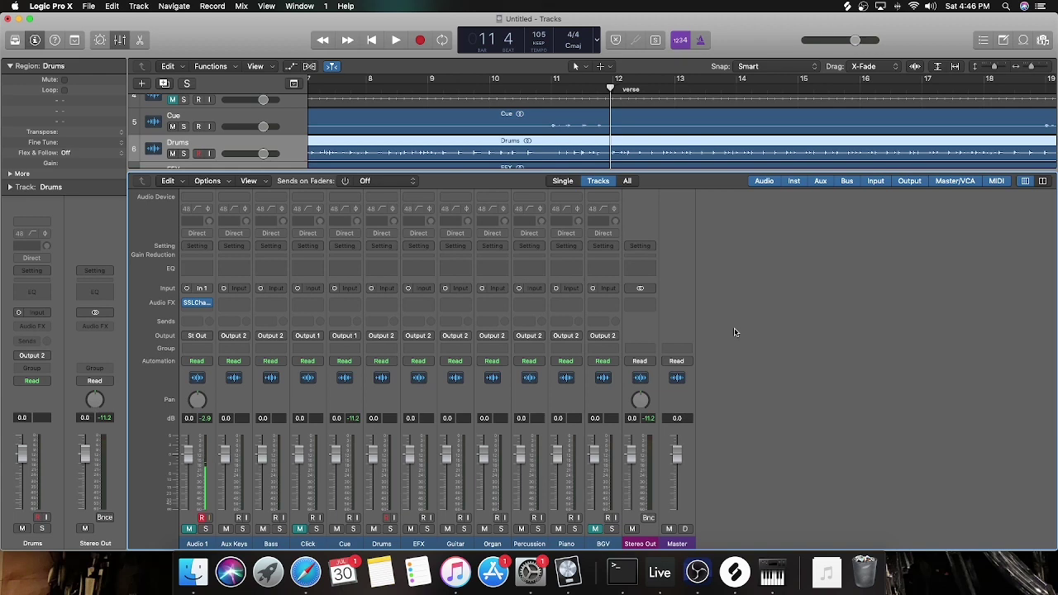
Step: While the song plays, pull the BGV fader down to -3.0 dB, then stop
key("space")
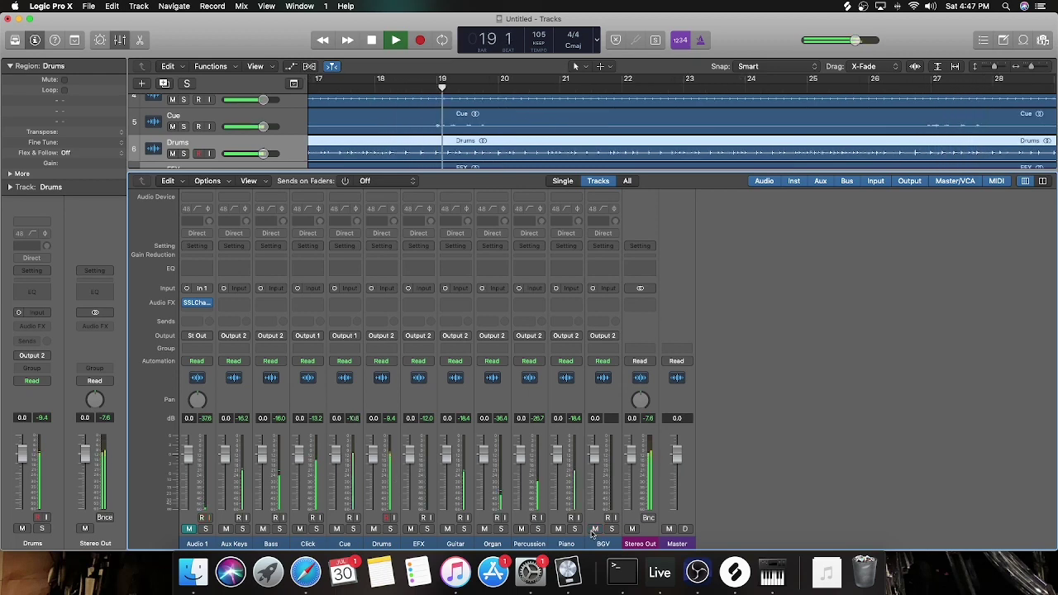
left_click_drag(605, 460, 603, 472)
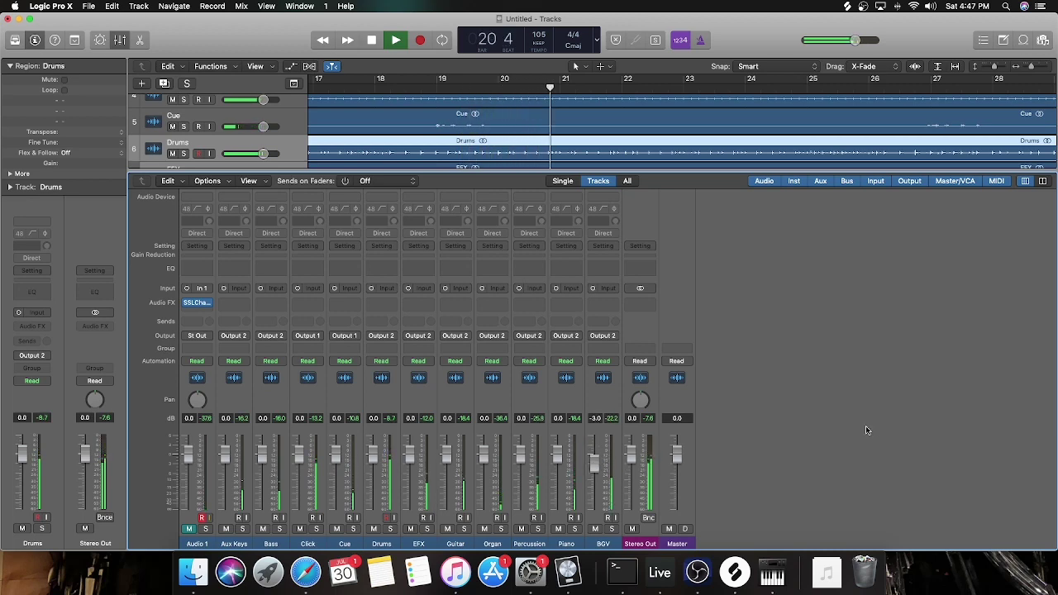
key("space")
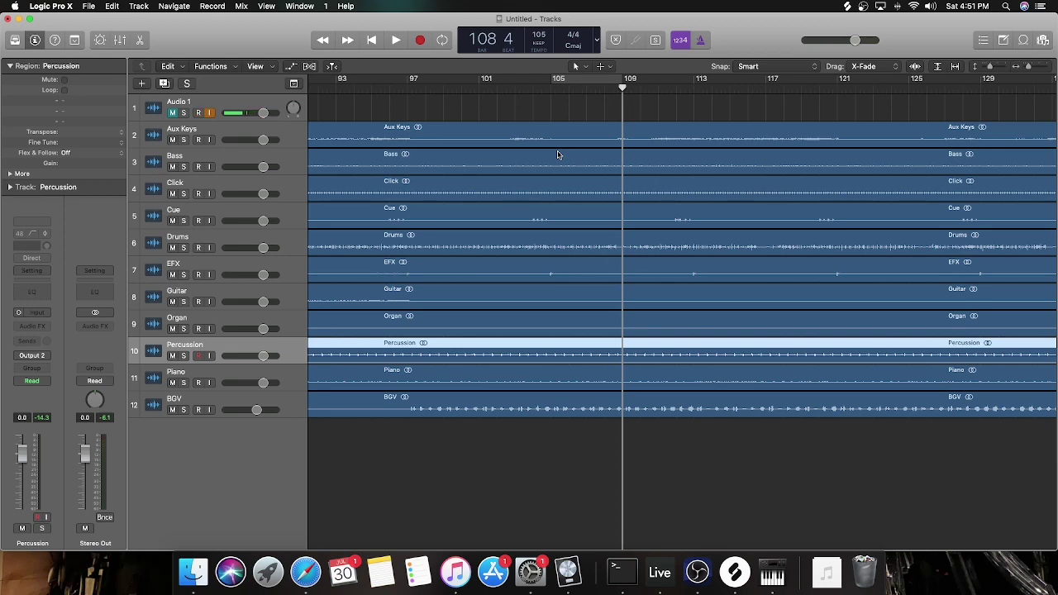
Step: Solo the Percussion track and play it alone, then unsolo and stop
scroll(562, 149, "right", 5)
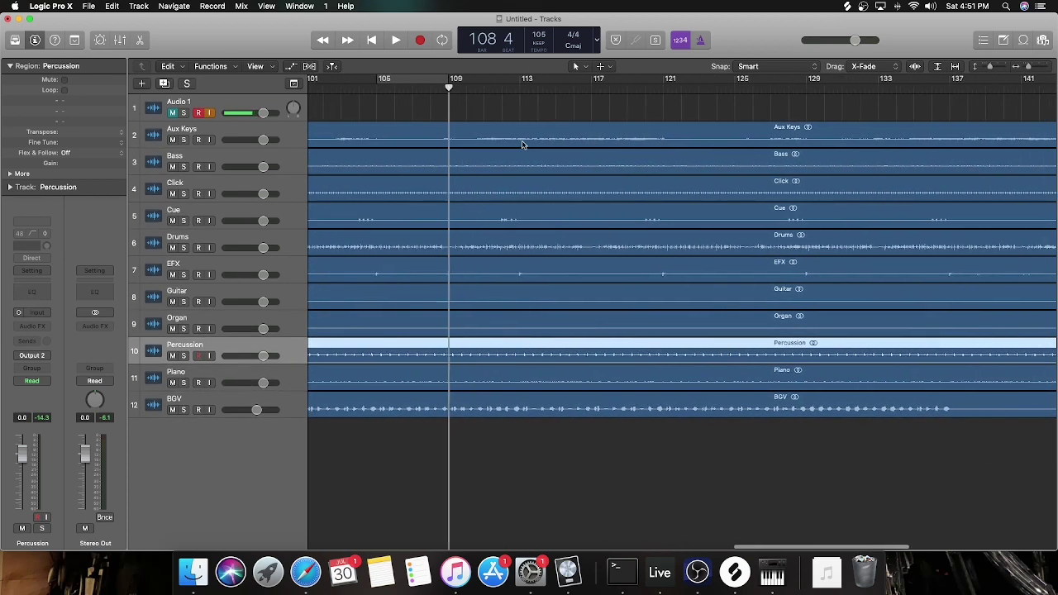
scroll(488, 153, "right", 5)
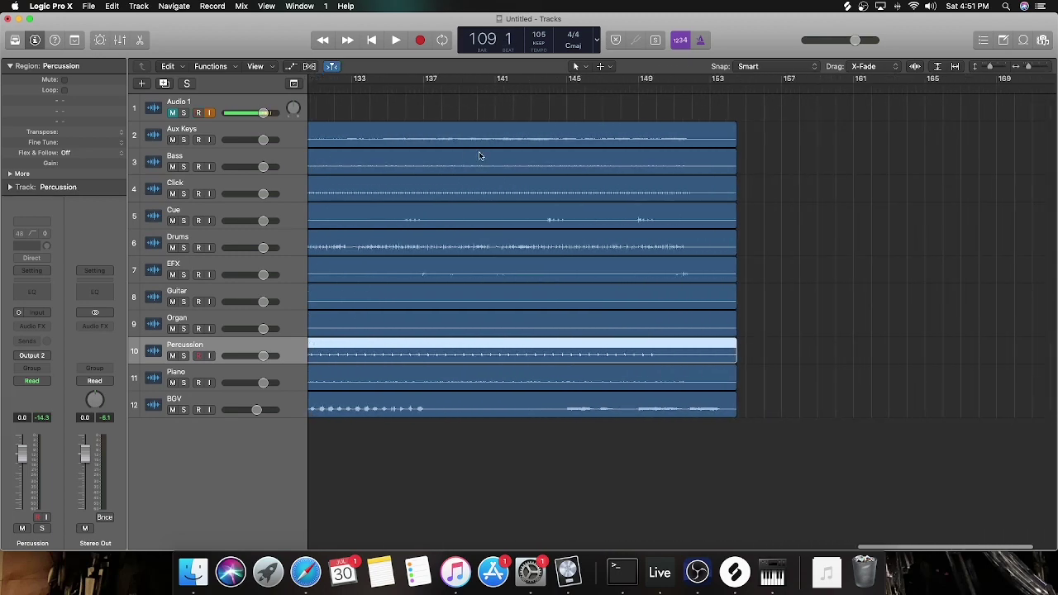
scroll(480, 156, "left", 8)
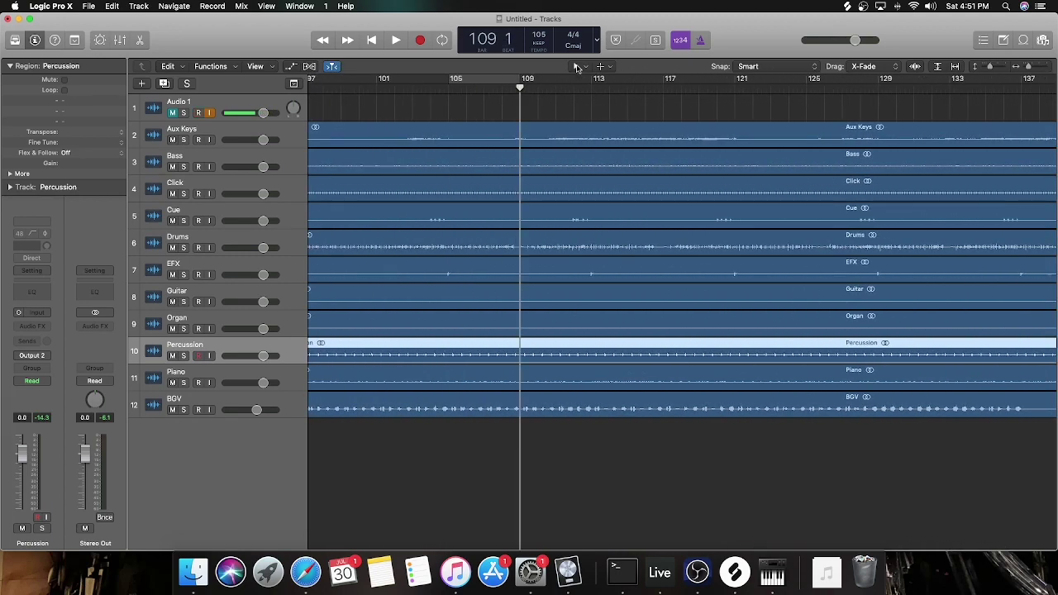
left_click(183, 356)
key("space")
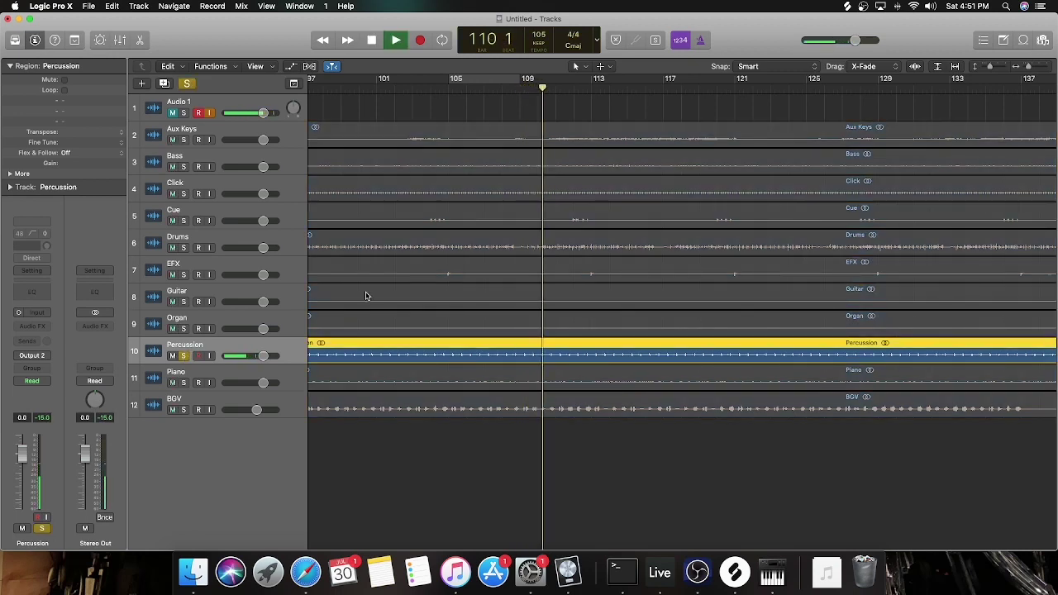
key("s")
key("space")
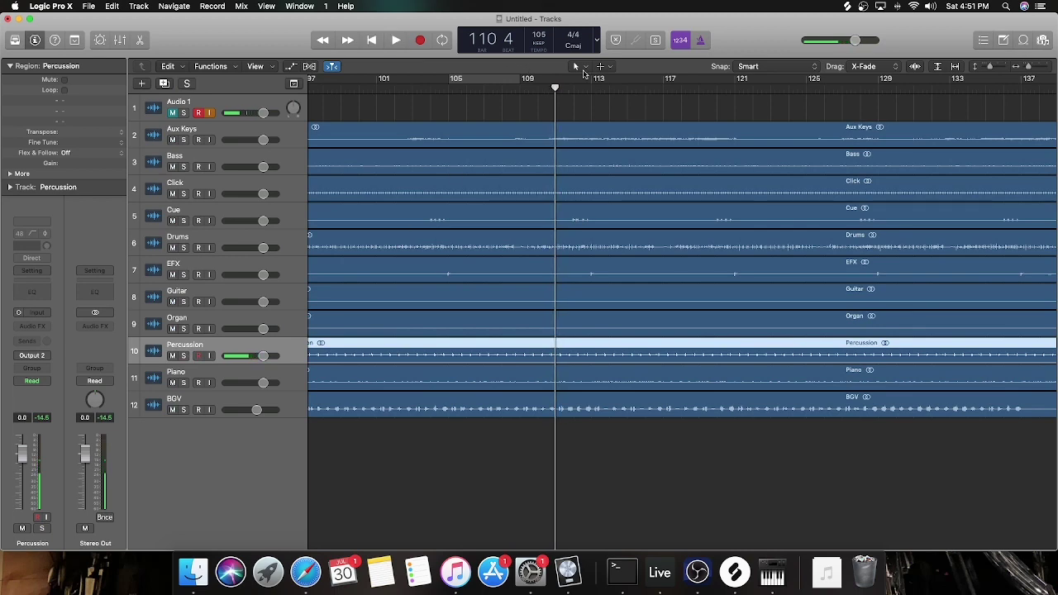
Step: Zoom in, place the playhead at bar 105, and open the Left-click Tool menu
left_click(1033, 66)
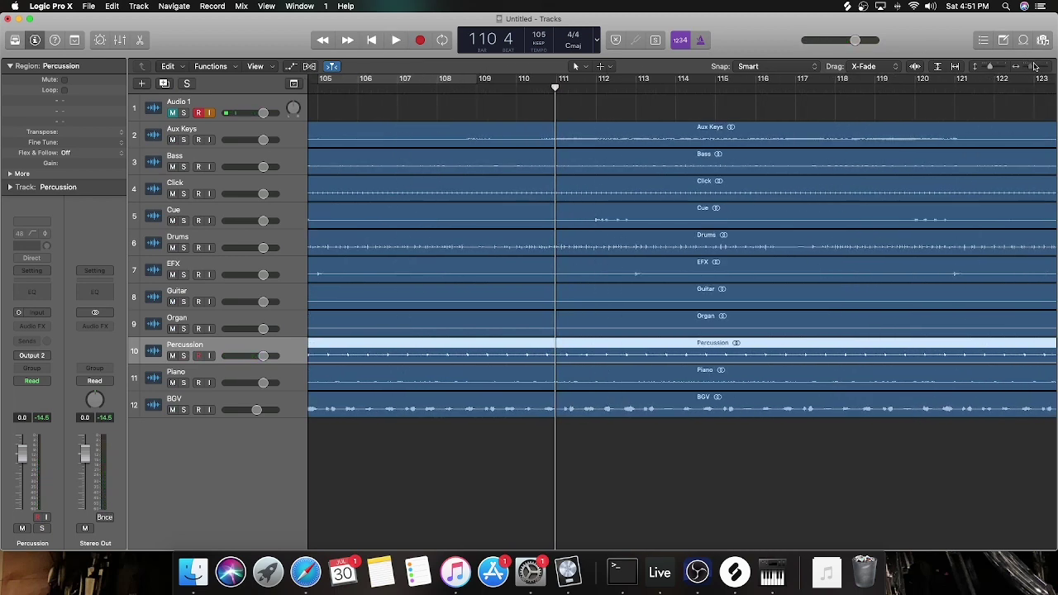
scroll(558, 124, "left", 5)
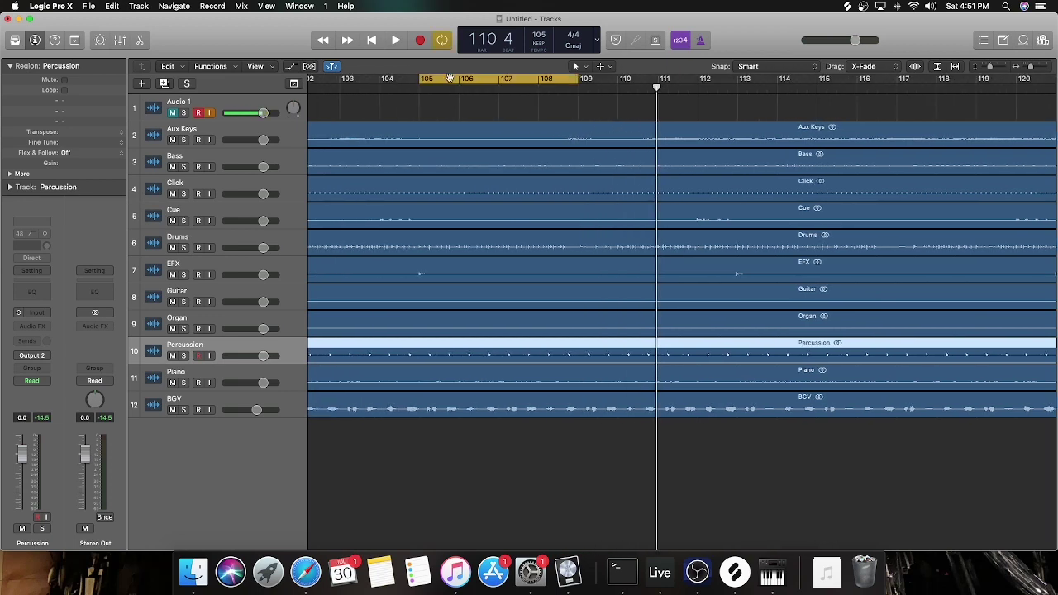
left_click(418, 84)
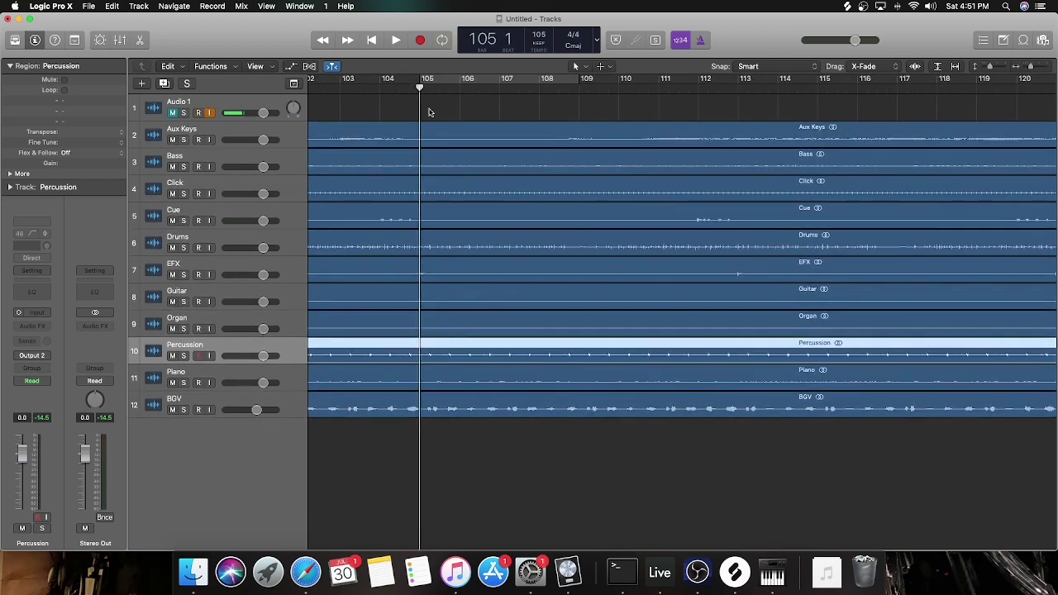
left_click(576, 66)
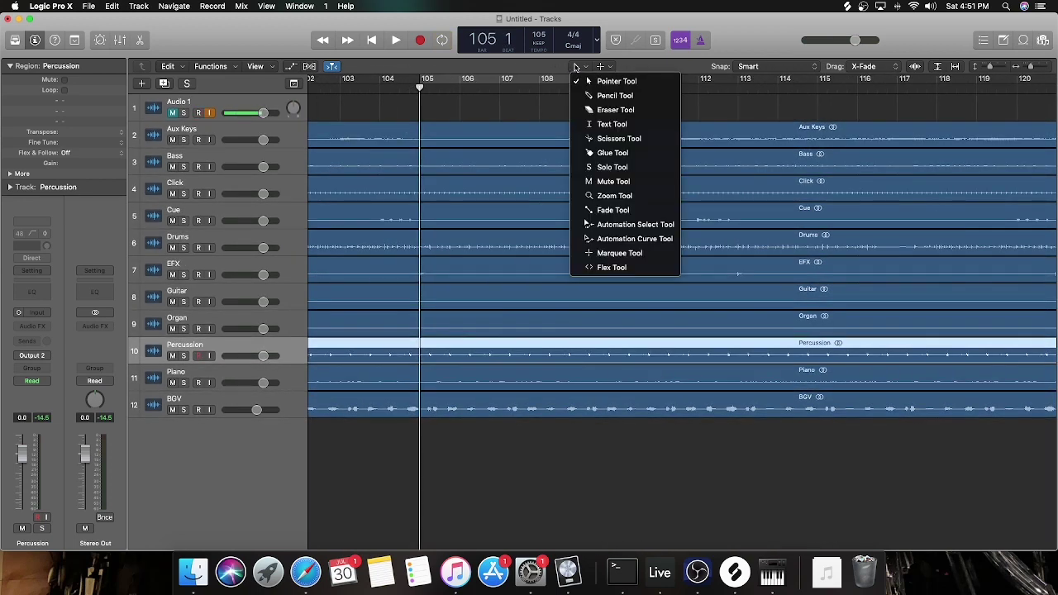
Step: Scissor the Percussion region at bars 105 and 109, then select Percussion.3 with the Pointer Tool
left_click(611, 139)
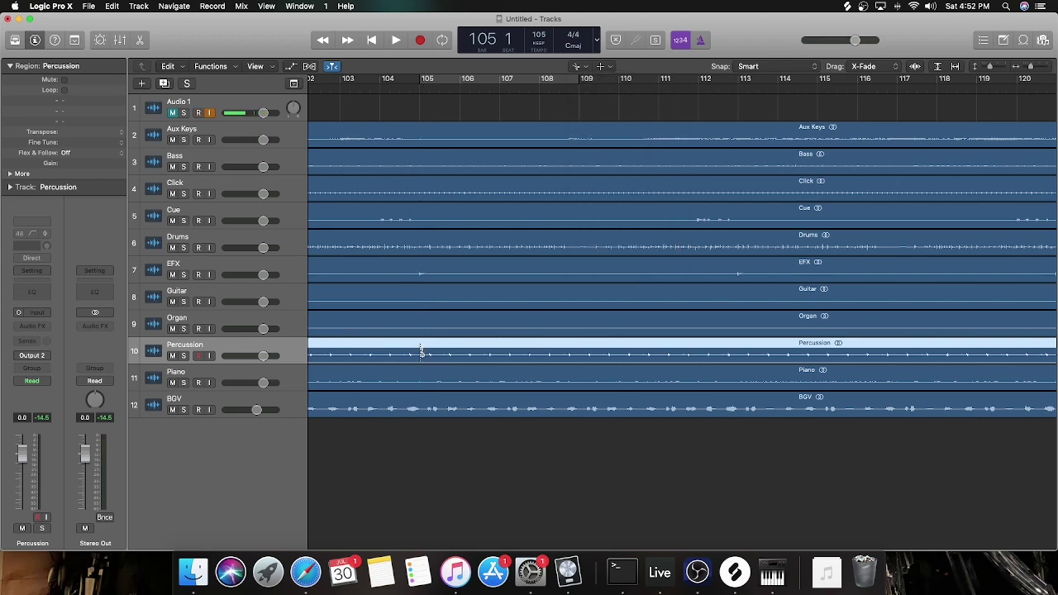
left_click(420, 351)
scroll(541, 206, "right", 1)
left_click(547, 87)
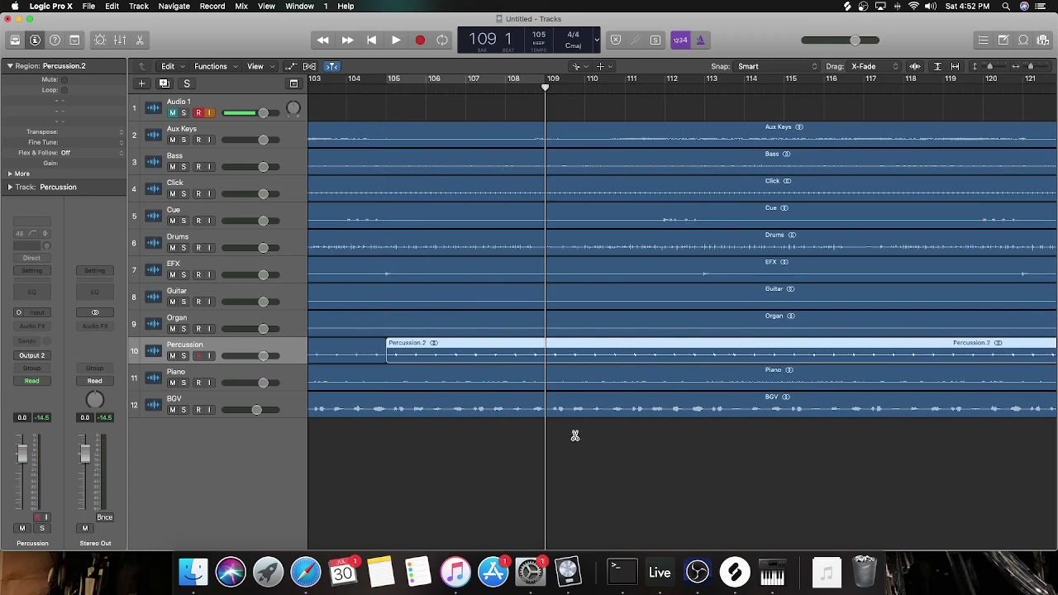
left_click(546, 351)
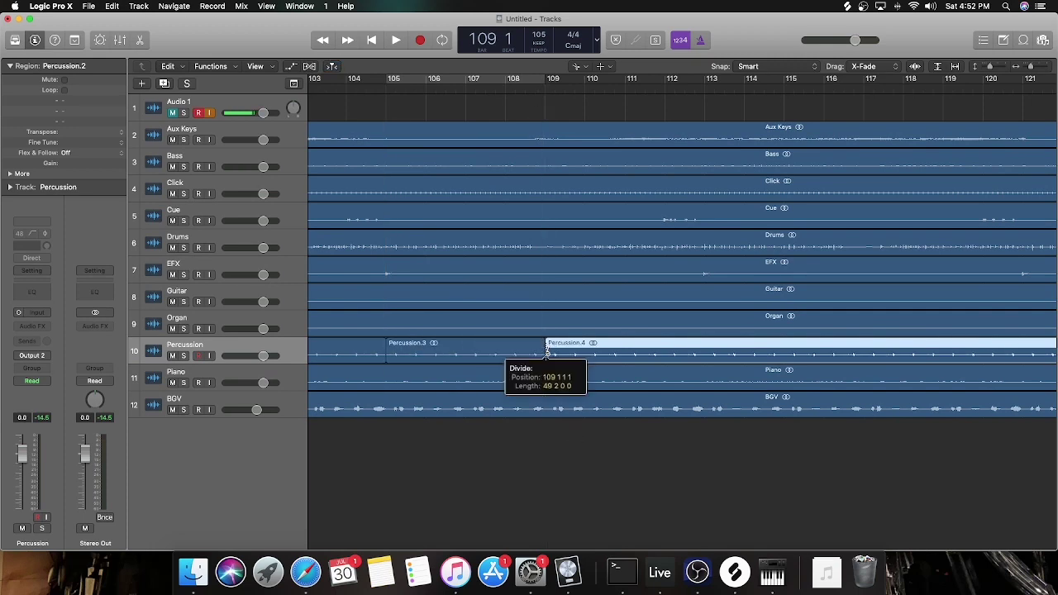
left_click(576, 66)
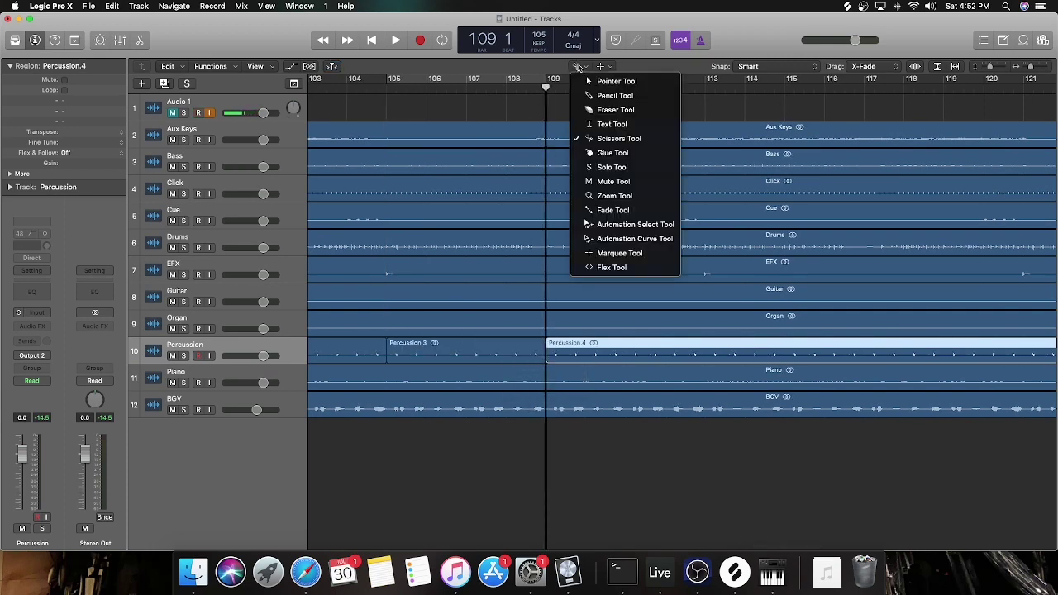
left_click(608, 77)
left_click(471, 353)
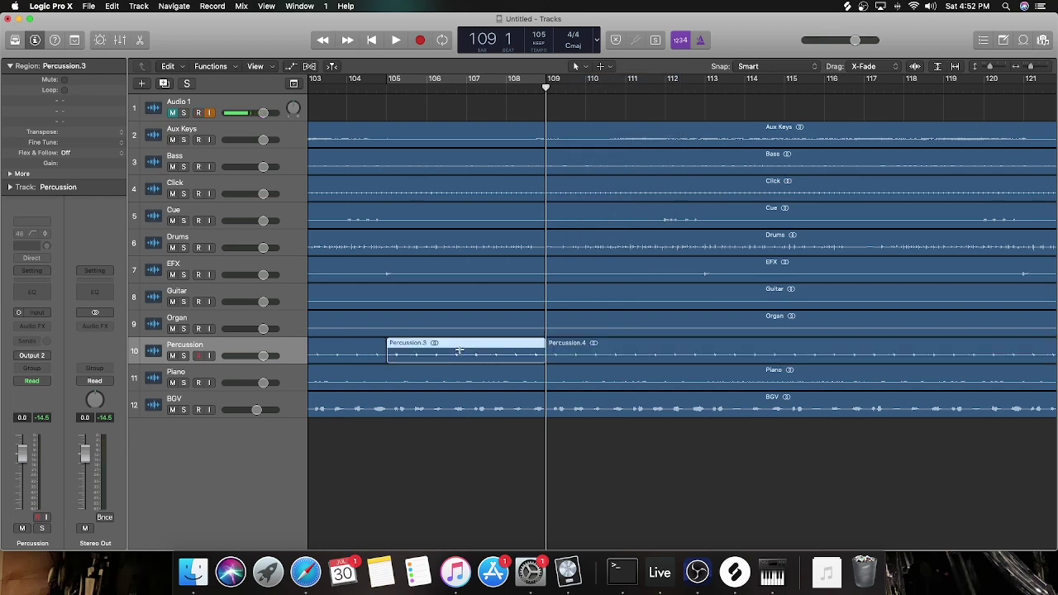
Step: Place the playhead at bar 158, past the song end, and paste the percussion piece there
scroll(607, 286, "right", 15)
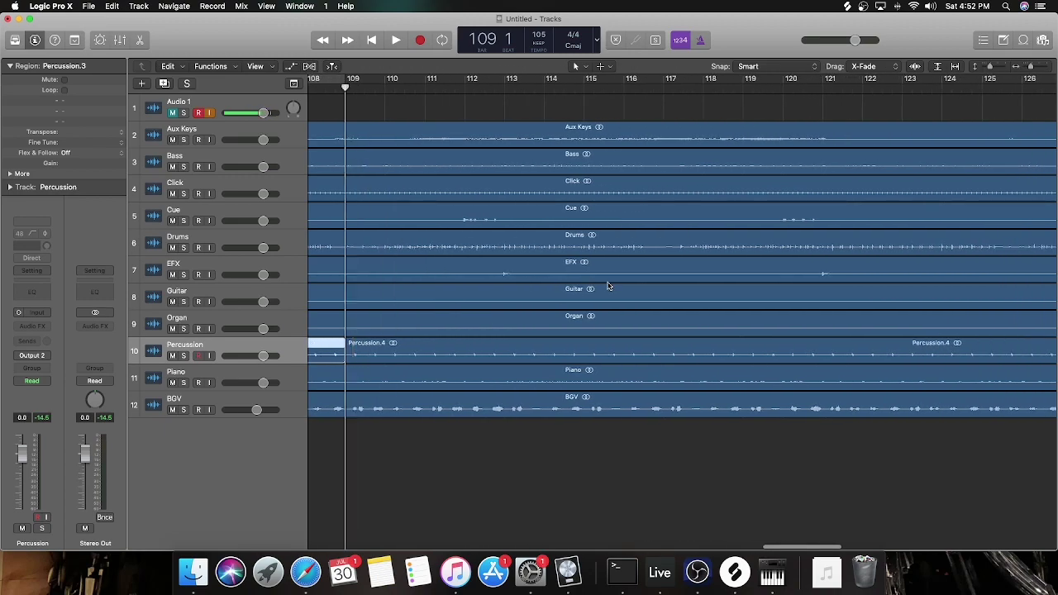
scroll(609, 283, "left", 15)
scroll(609, 286, "right", 8)
scroll(618, 286, "left", 1)
left_click(581, 86)
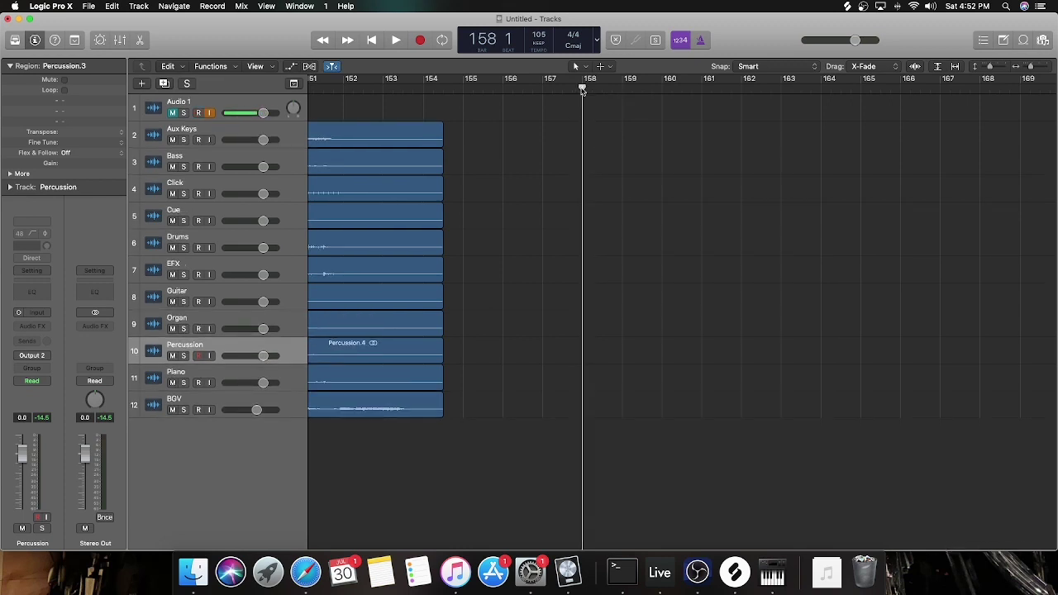
key("super+v")
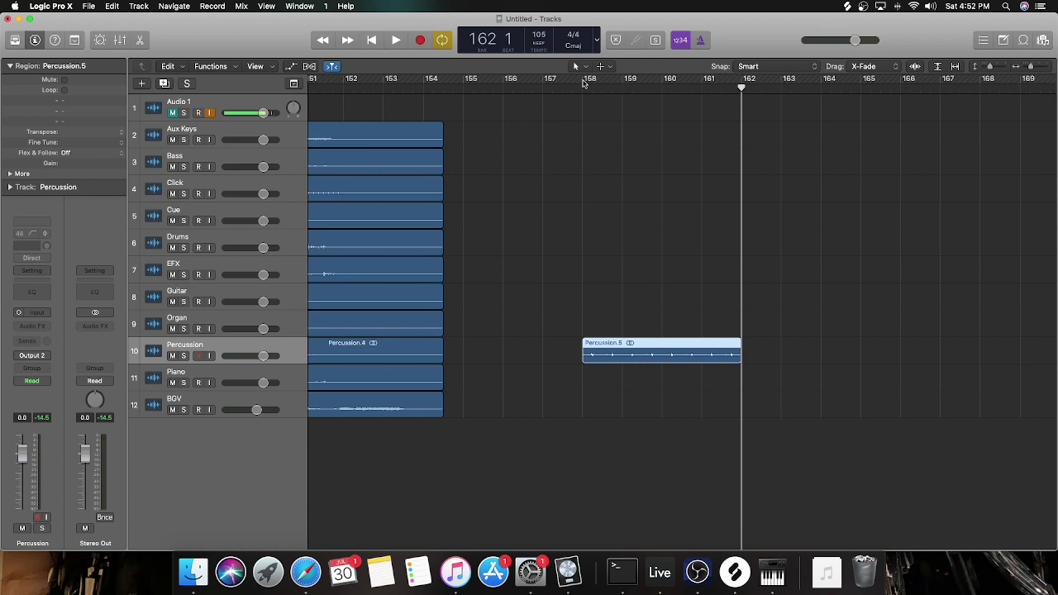
Step: Set a cycle range over bars 158–162 and play from the song start to test it
left_click_drag(583, 82, 741, 86)
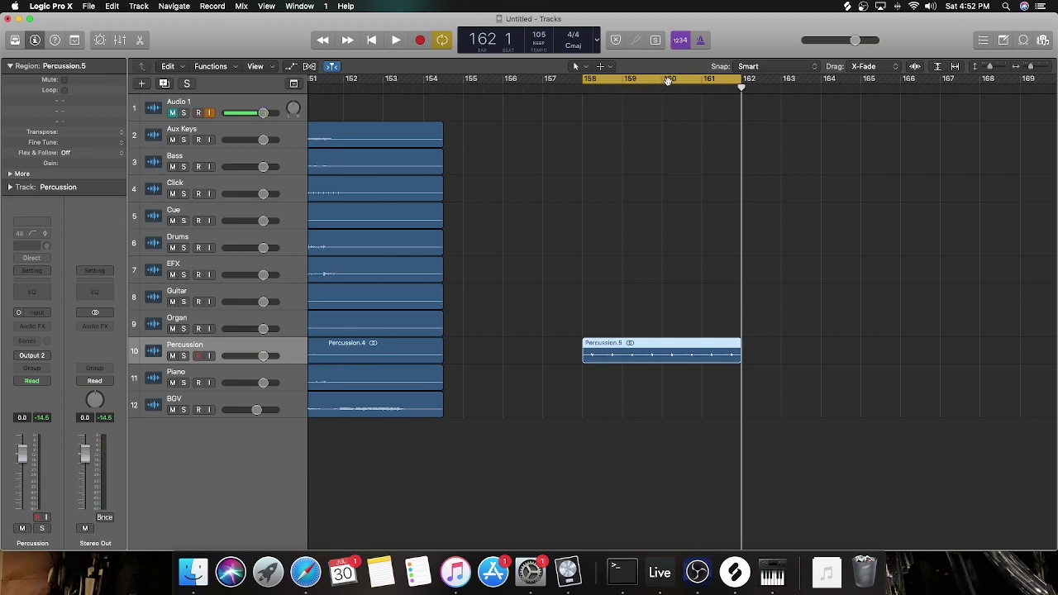
key("Return")
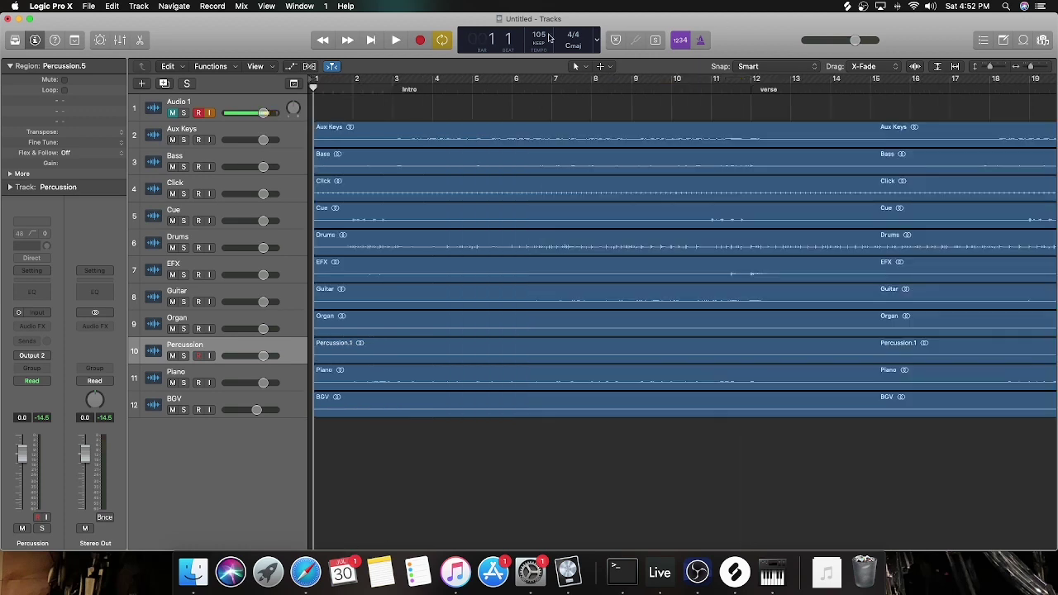
key("space")
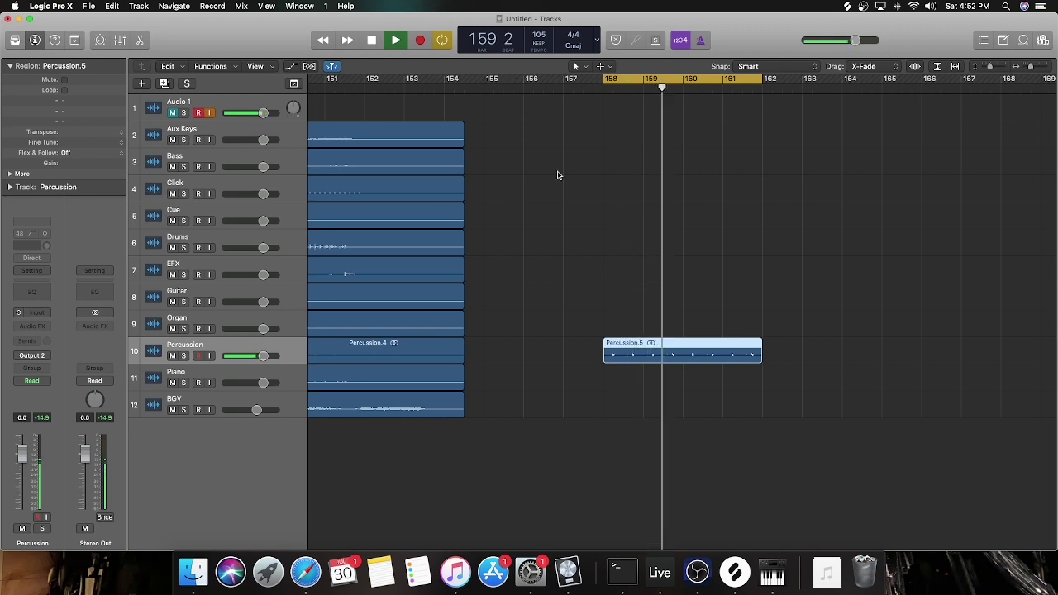
key("space")
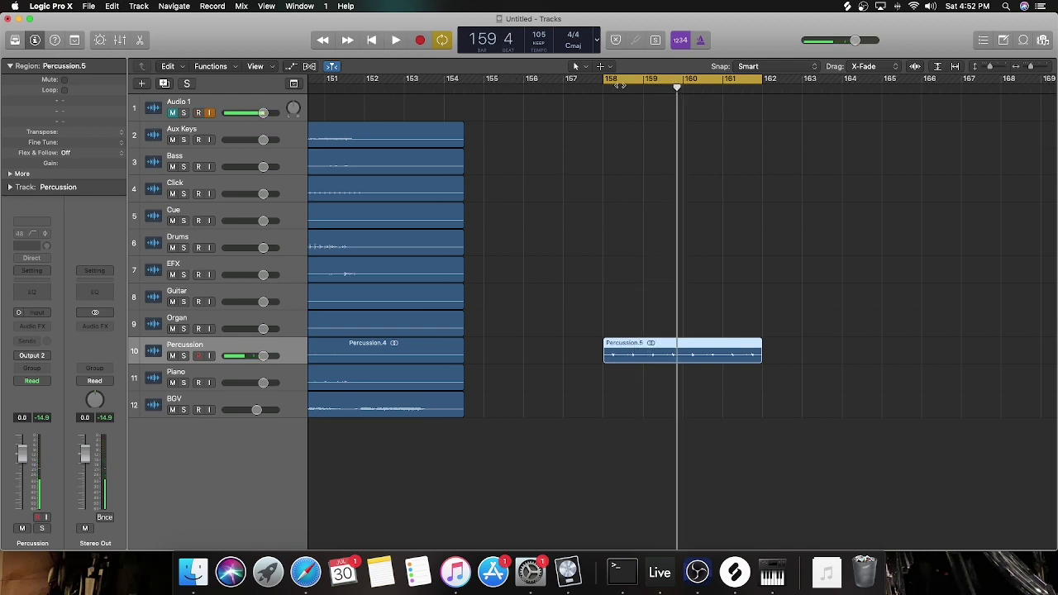
Step: Turn cycle off, then re-enable cycling over bars 158–162 with the C key
left_click(620, 82)
scroll(584, 130, "left", 10)
scroll(584, 130, "left", 20)
scroll(589, 130, "right", 20)
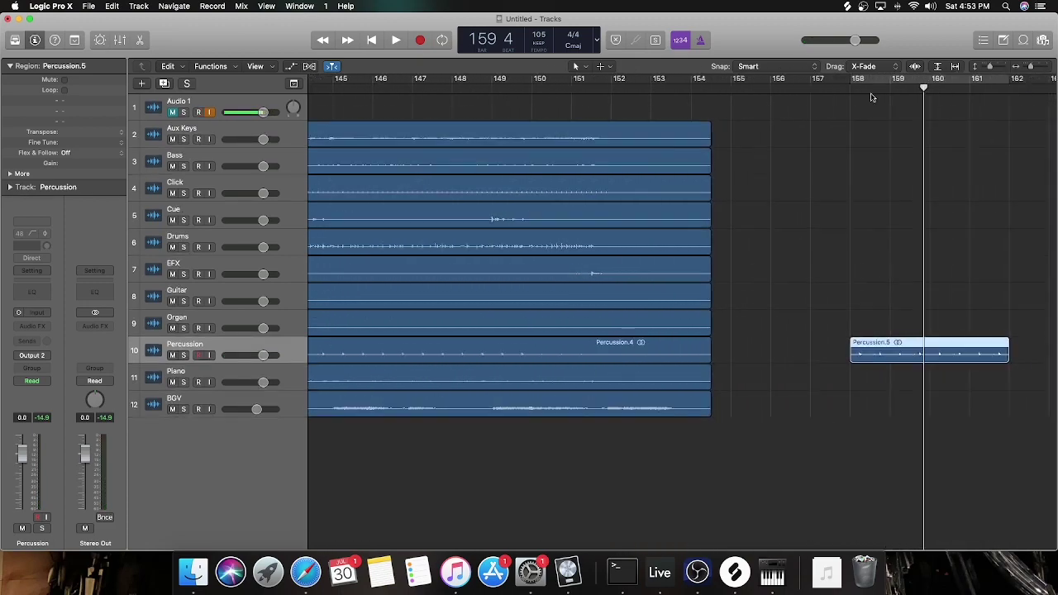
left_click(868, 81)
left_click(868, 80)
left_click(868, 80)
left_click(868, 81)
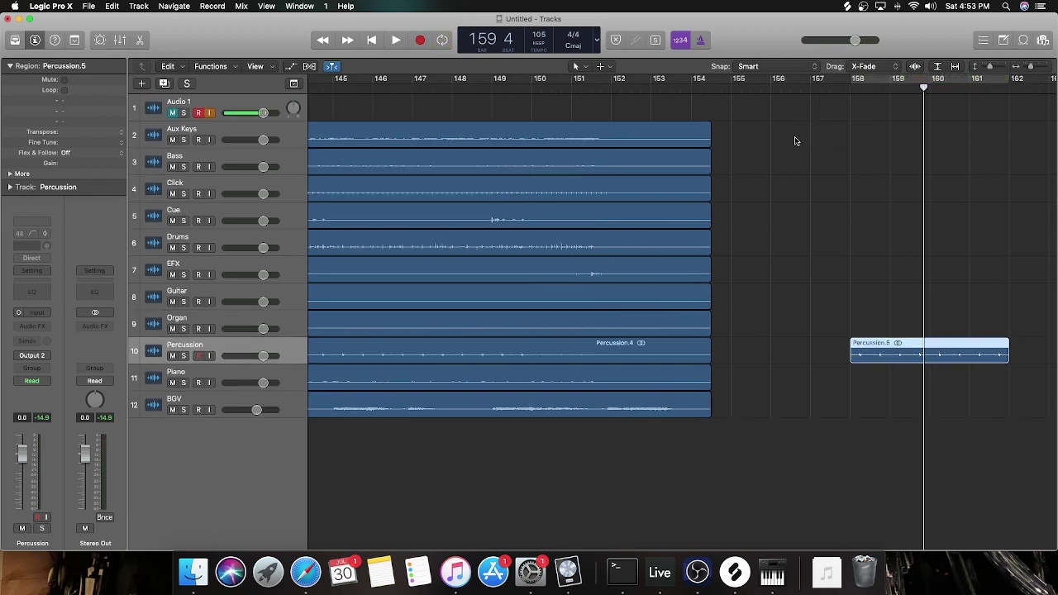
key("c")
key("c")
key("c")
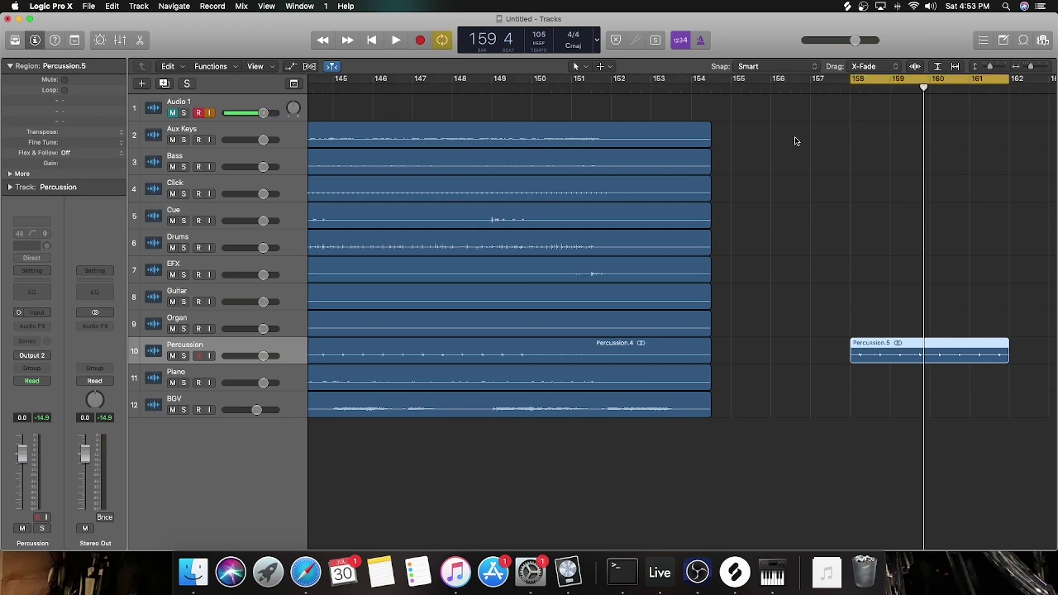
key("c")
Step: Move the playhead to bar 120, set a cycle over bars 158–161, then put the playhead at bar 133
scroll(794, 139, "left", 10)
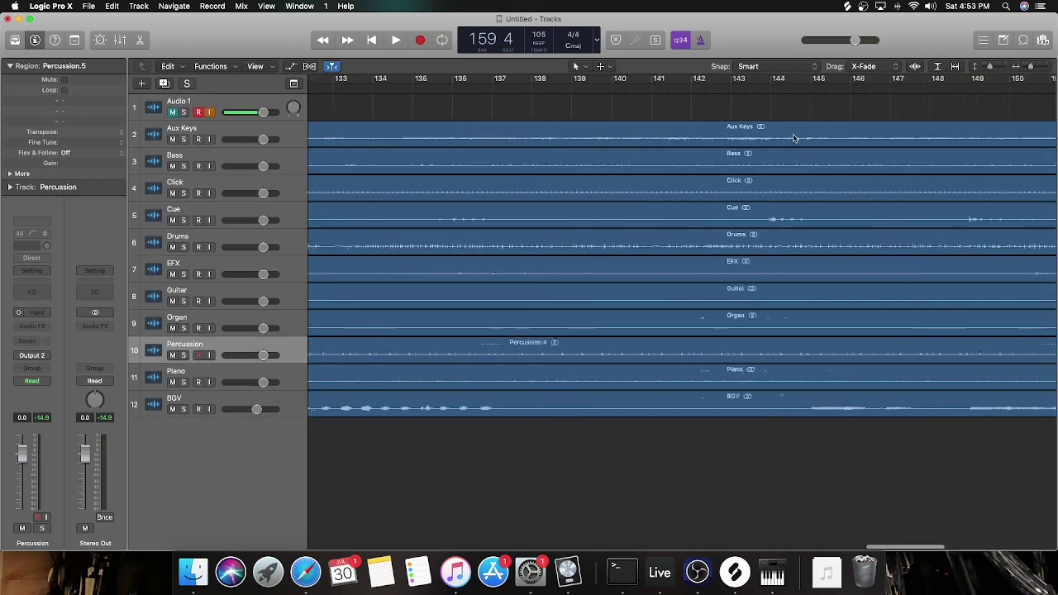
scroll(656, 101, "left", 8)
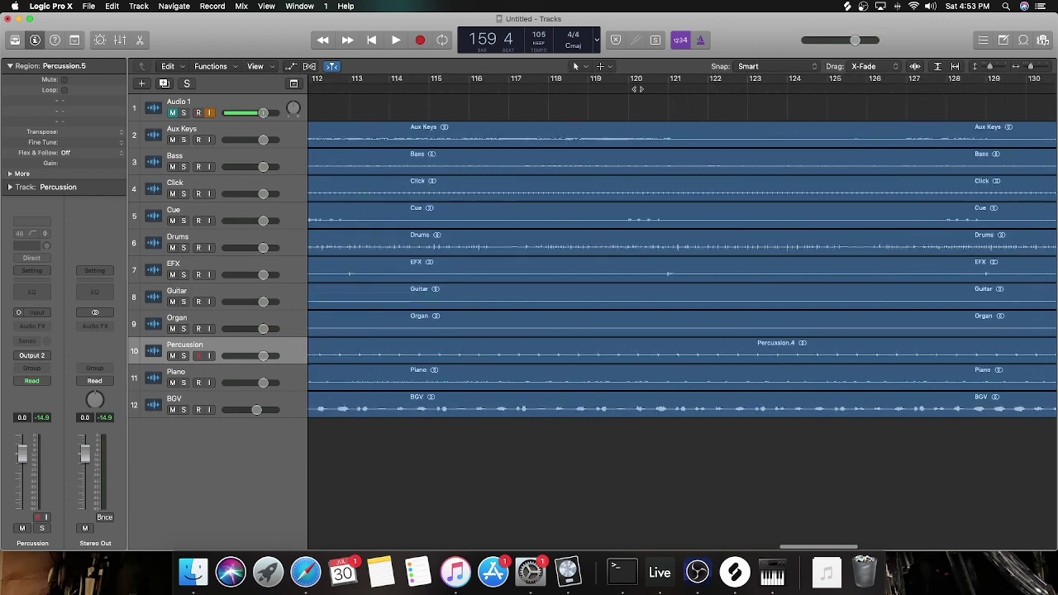
left_click(629, 90)
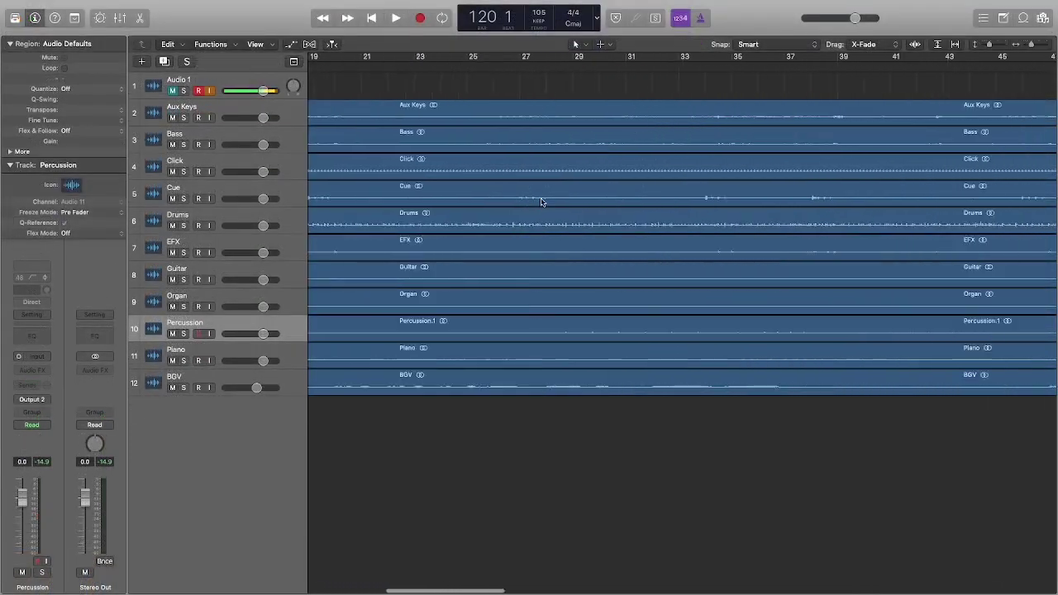
scroll(541, 202, "right", 5)
scroll(541, 201, "right", 10)
scroll(542, 204, "left", 4)
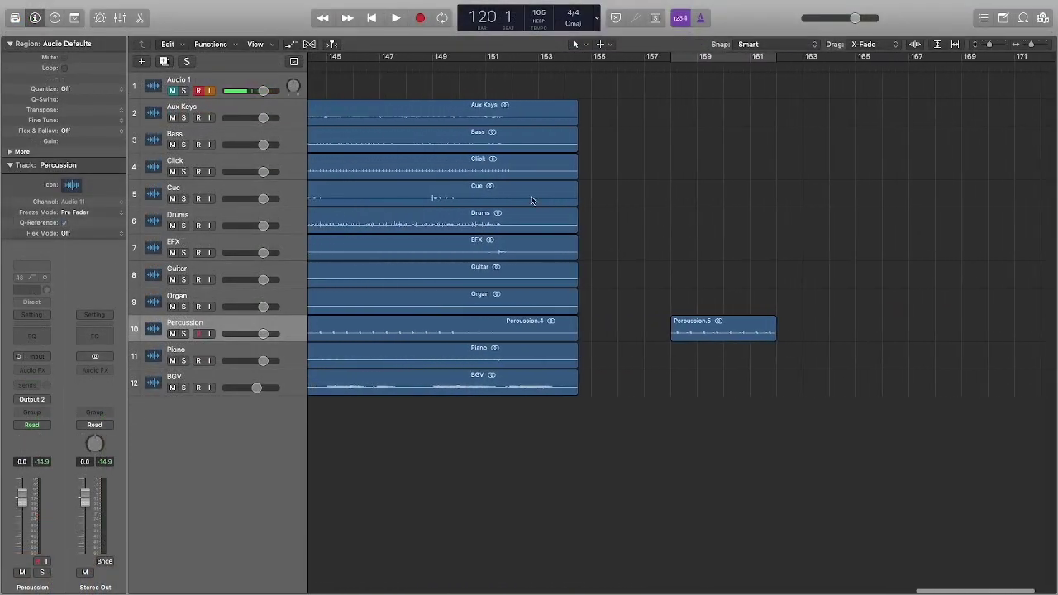
left_click(748, 58)
scroll(573, 90, "left", 8)
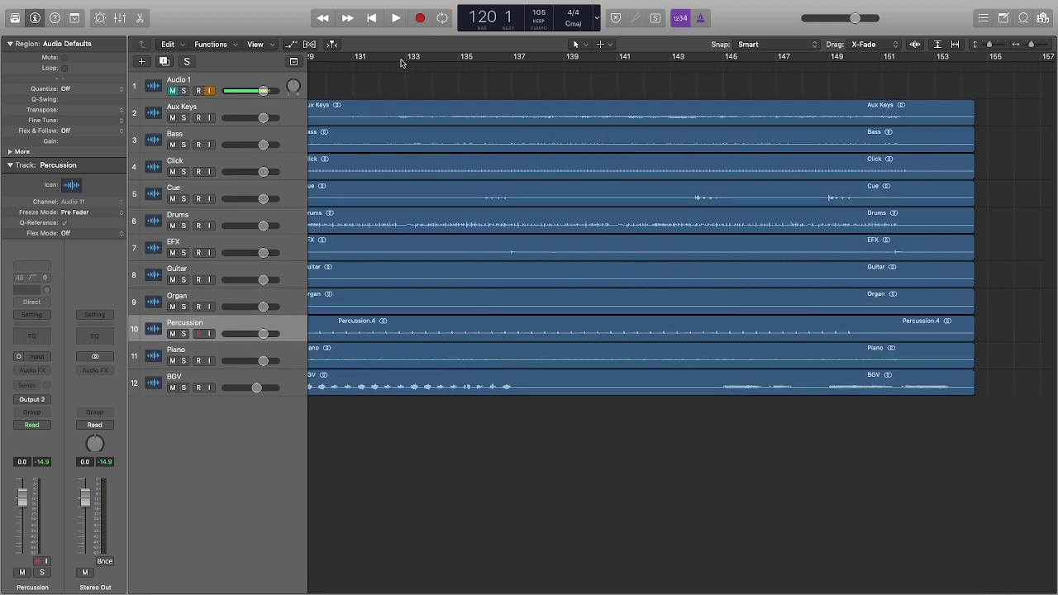
double_click(410, 68)
Step: Play from bar 133 and turn on Cycle to jump into the Percussion.5 loop at bars 158–161
left_click(411, 68)
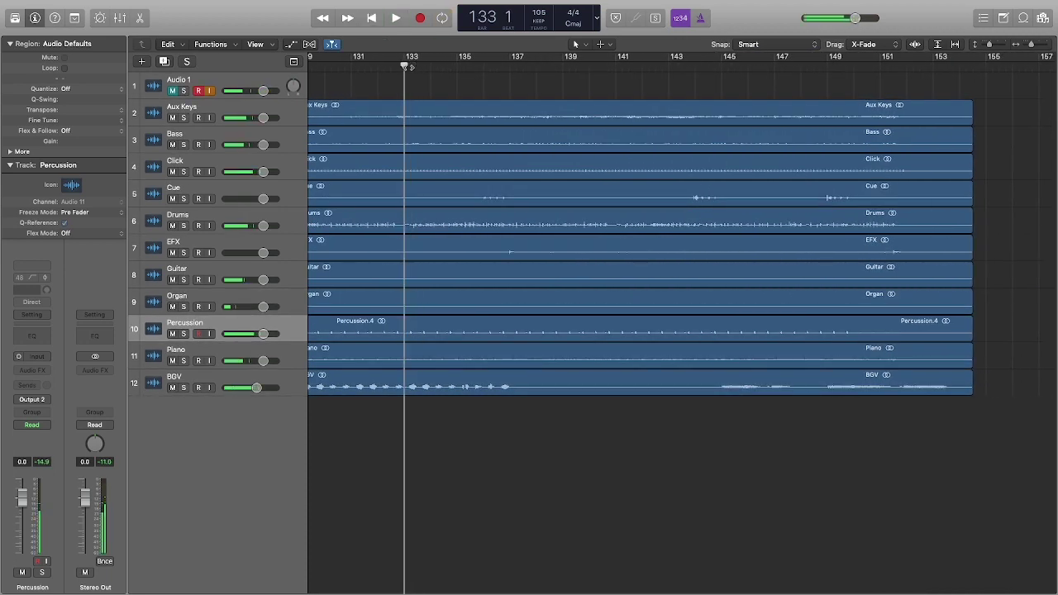
key("space")
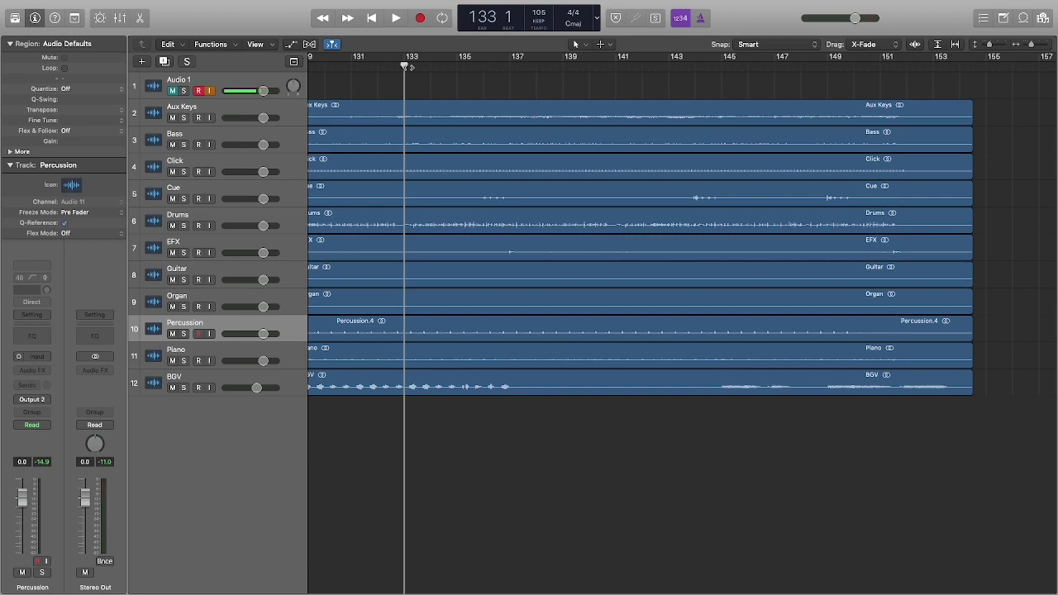
key("space")
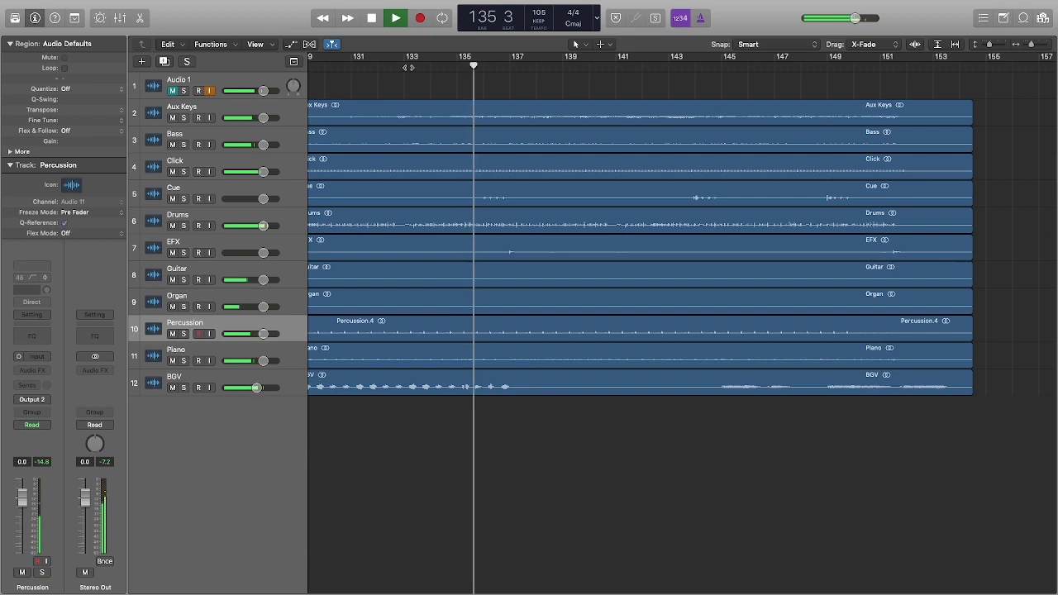
key("c")
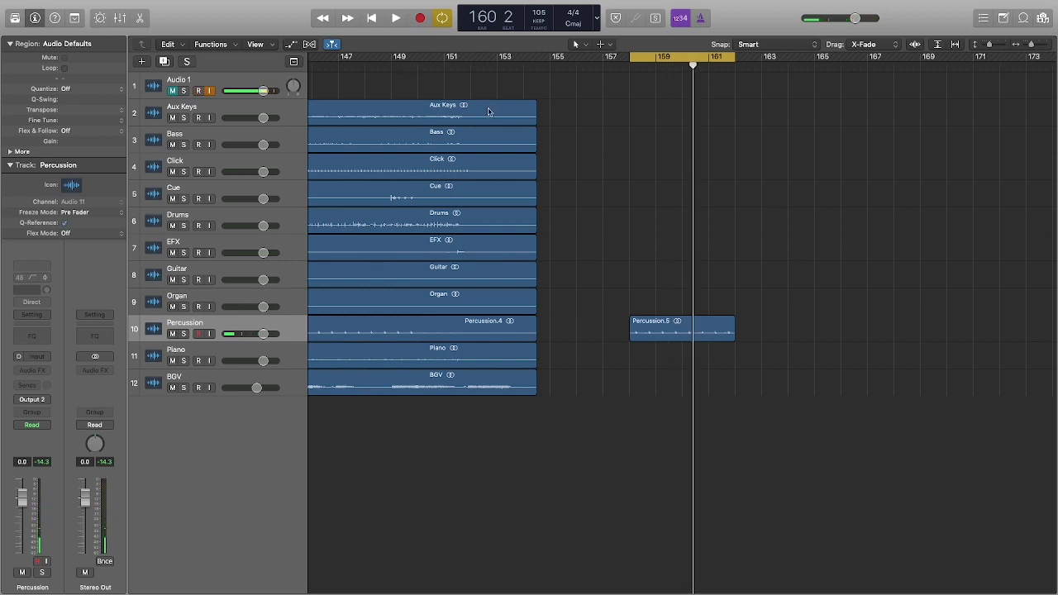
Step: Scroll back through the arrangement and switch Cycle mode off
scroll(471, 120, "left", 10)
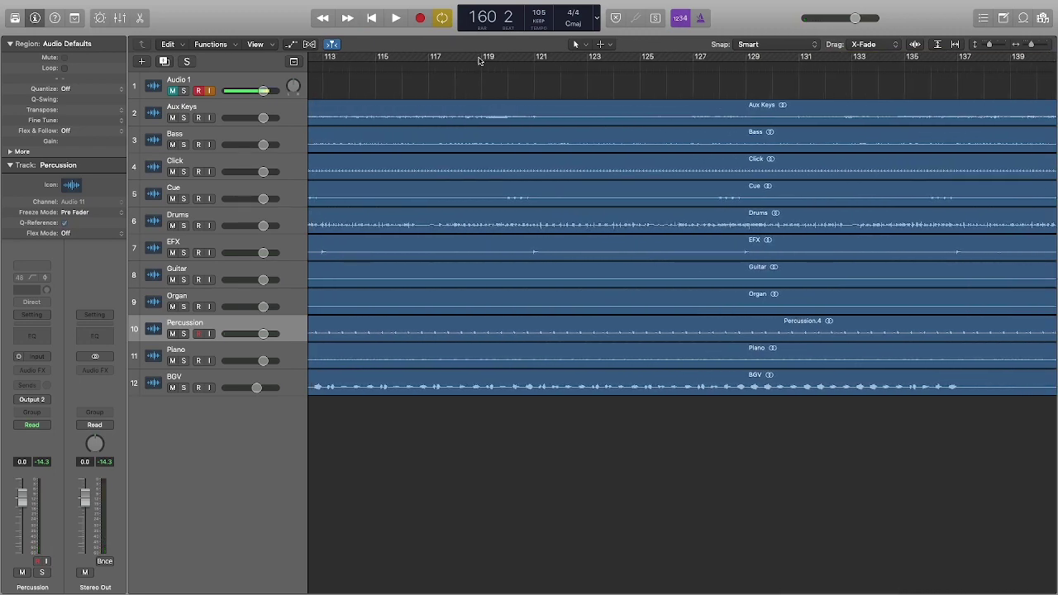
scroll(484, 59, "left", 3)
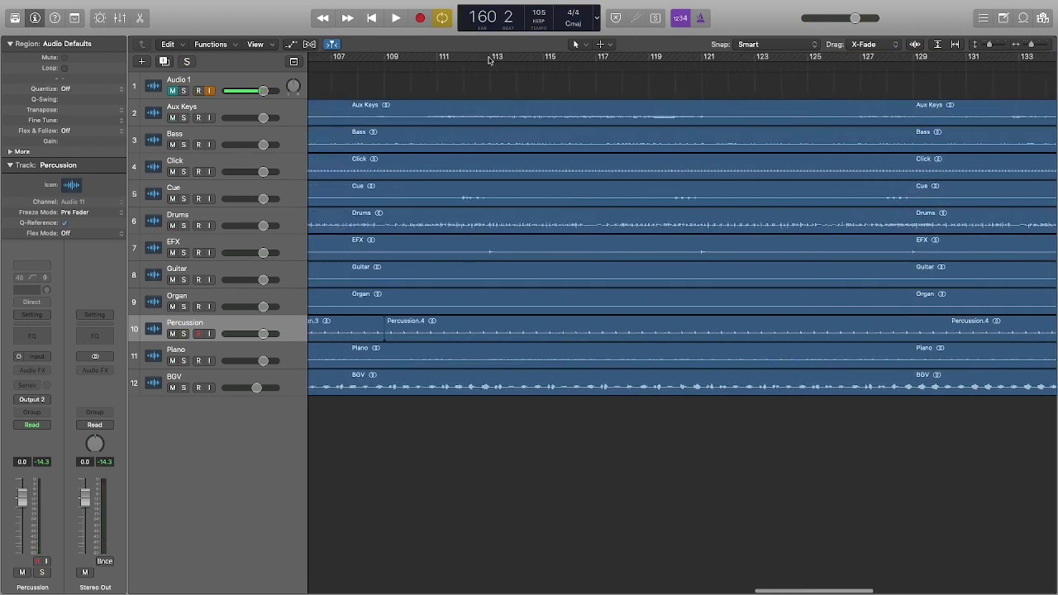
key("c")
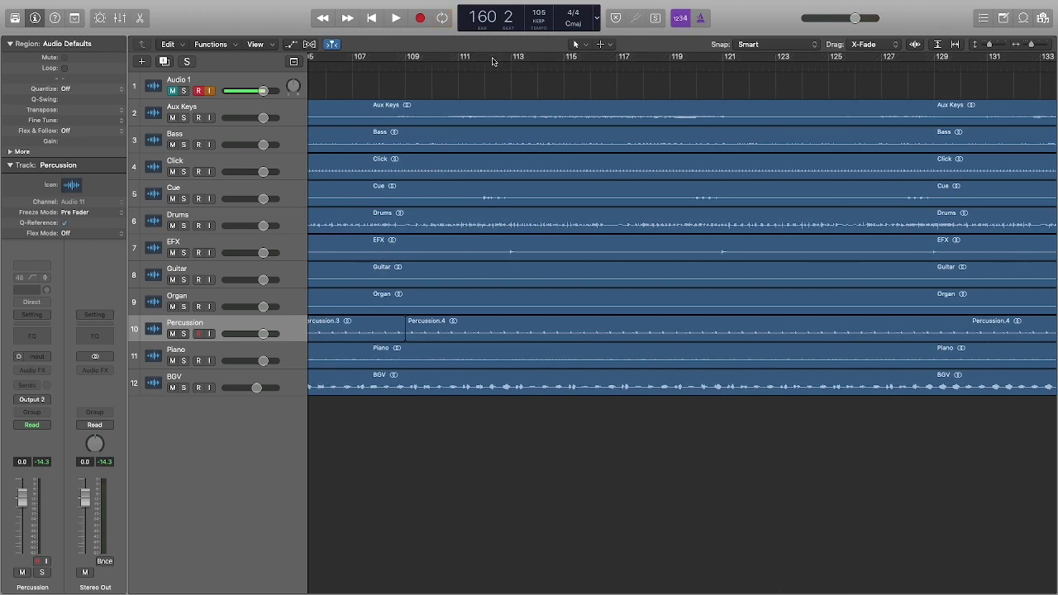
Step: Put the playhead at bar 107 and select the Percussion track
scroll(534, 57, "left", 3)
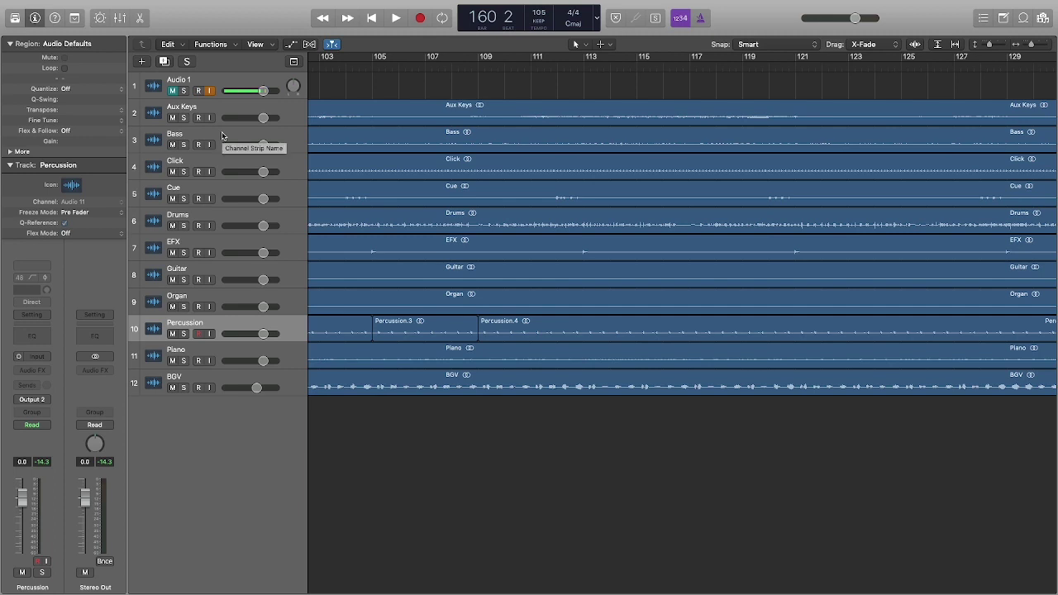
left_click(424, 64)
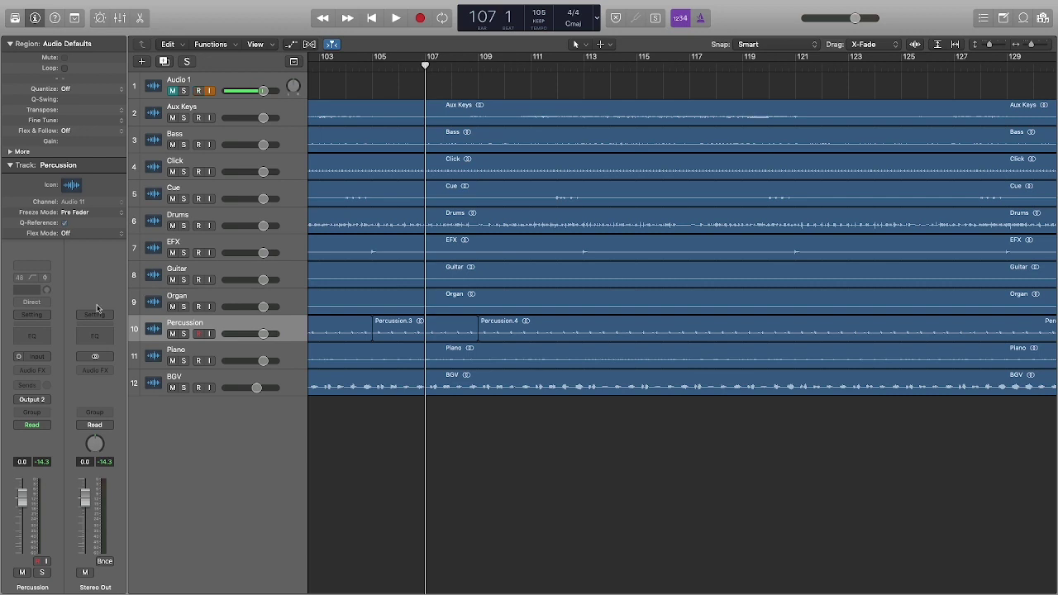
left_click(246, 294)
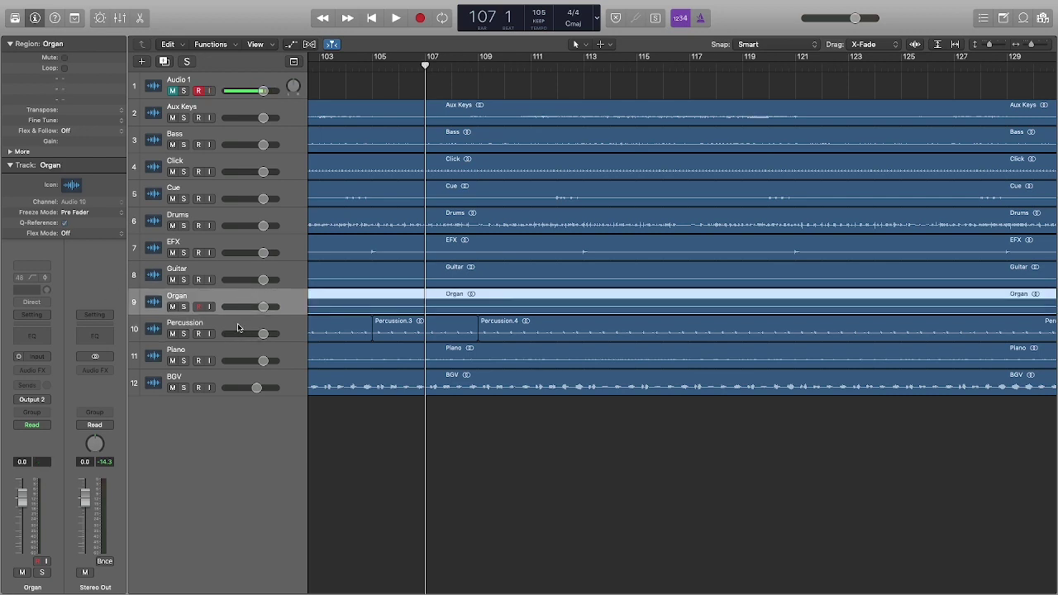
left_click(238, 328)
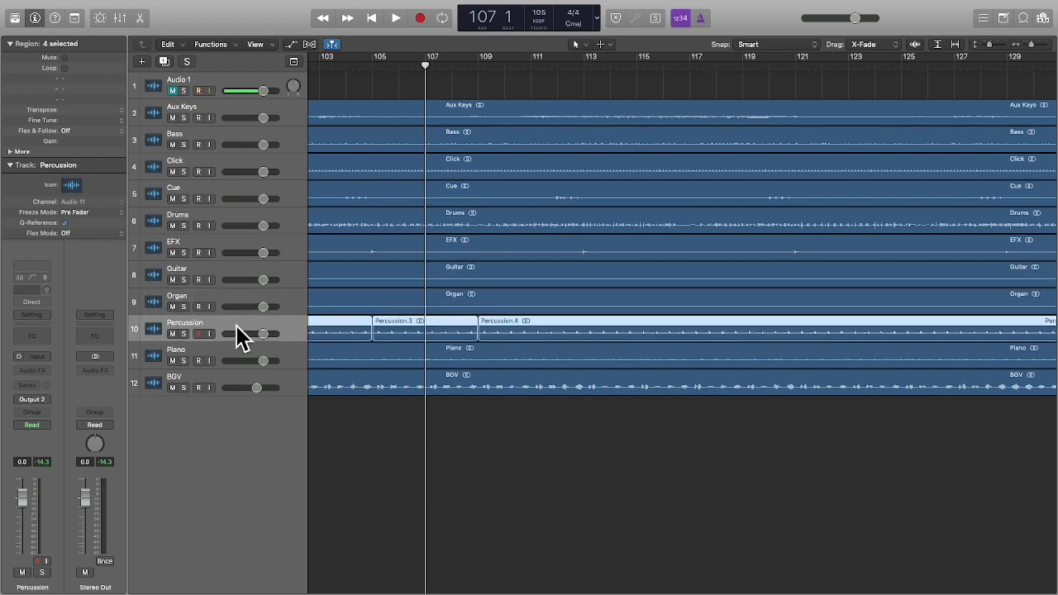
Step: Play from bar 107 with Percussion soloed, stop at bar 114 beat 4, then unsolo Percussion
left_click(198, 333)
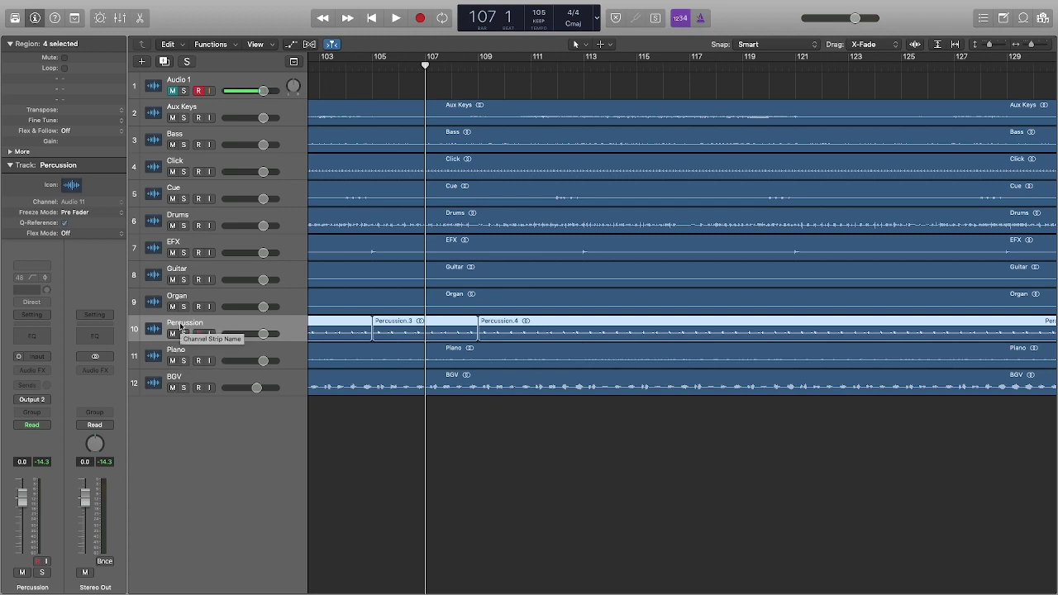
key("space")
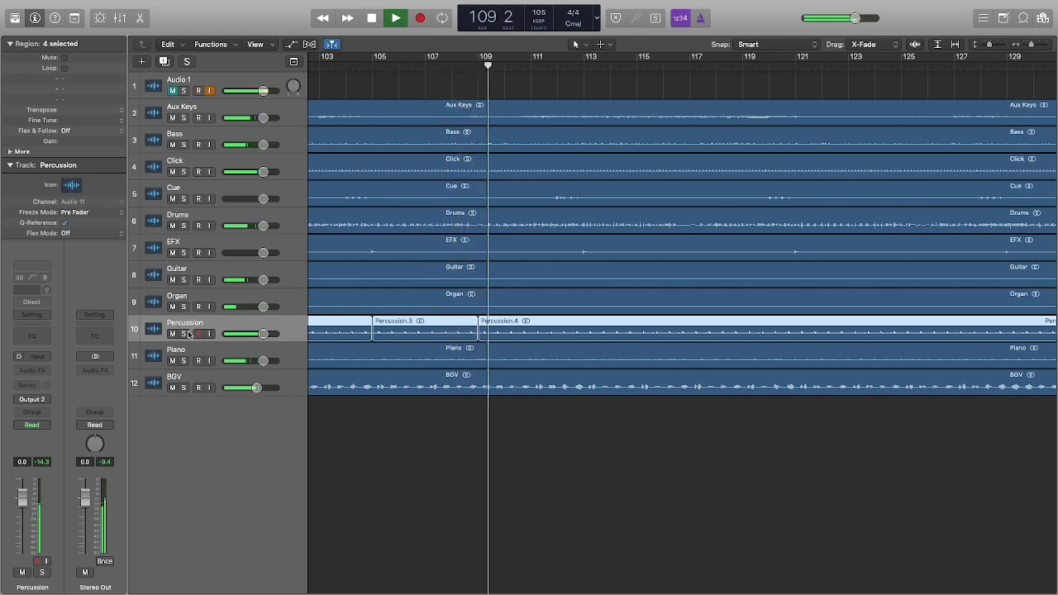
left_click(187, 334)
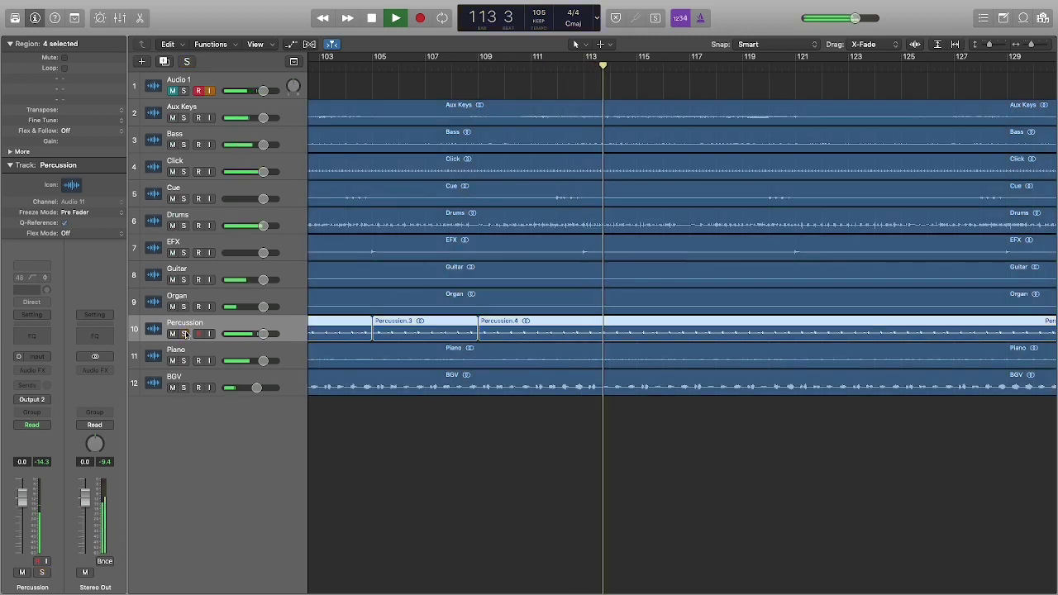
left_click(183, 333)
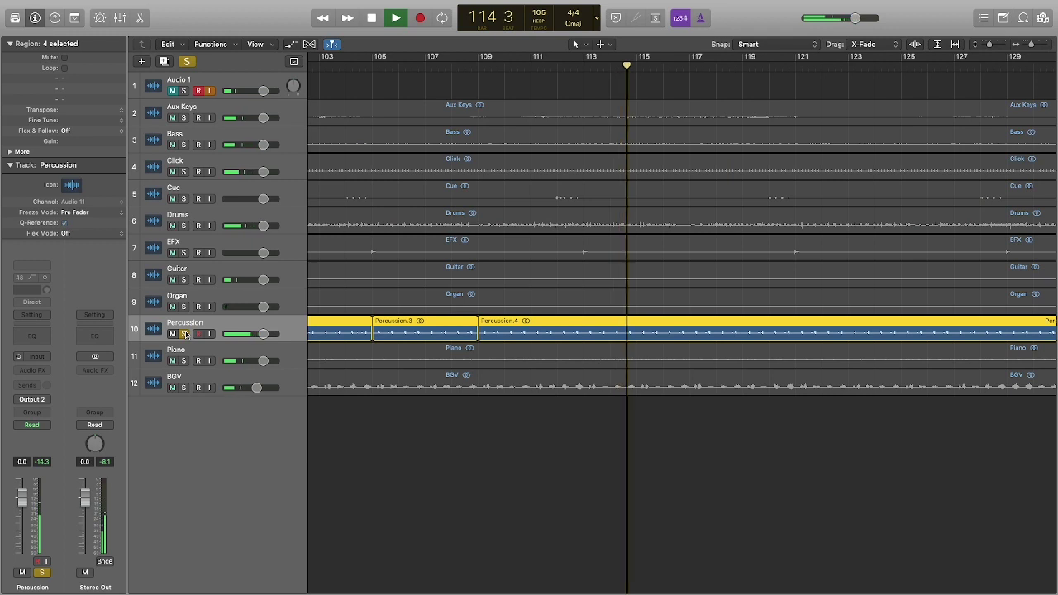
key("space")
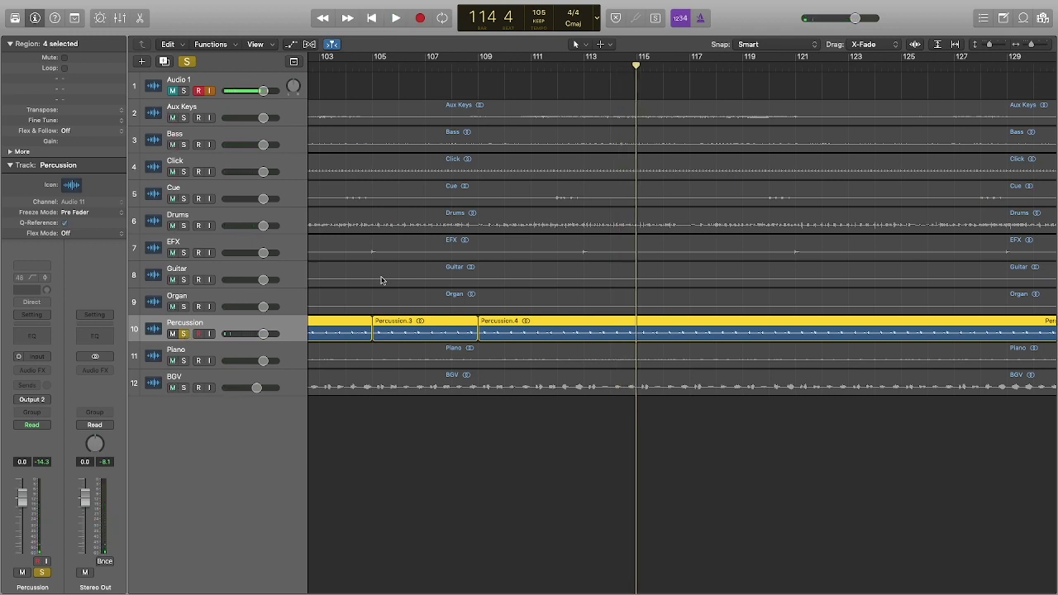
left_click(182, 336)
scroll(365, 227, "right", 10)
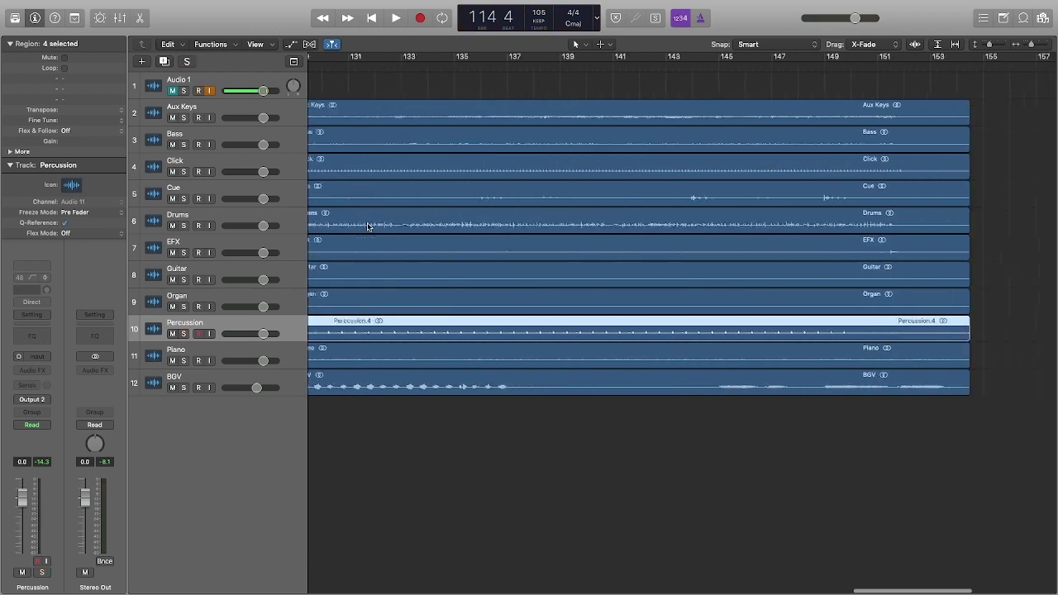
scroll(367, 226, "right", 3)
scroll(368, 227, "left", 1)
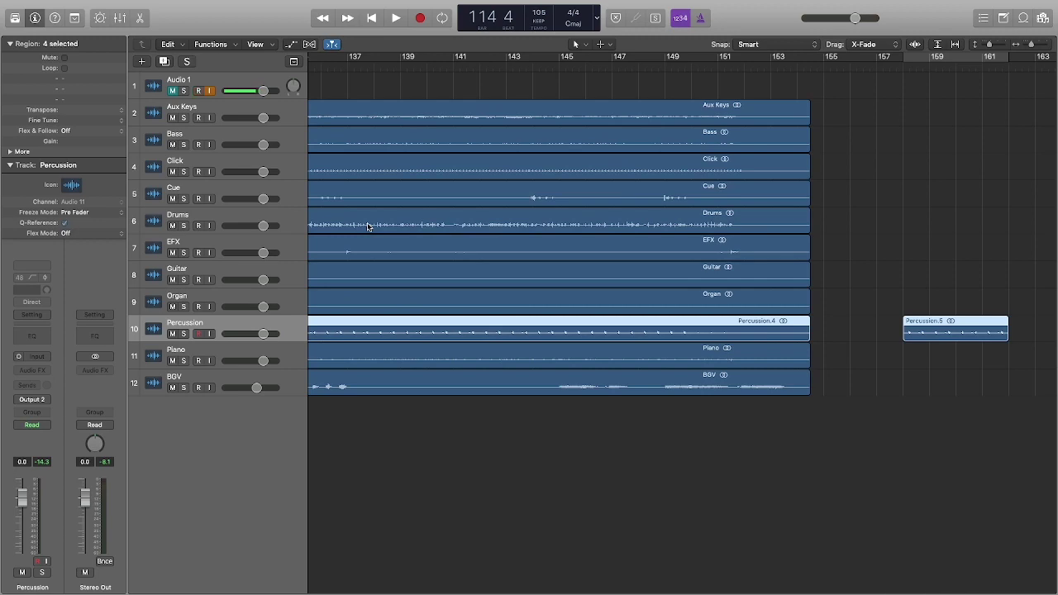
scroll(368, 227, "left", 20)
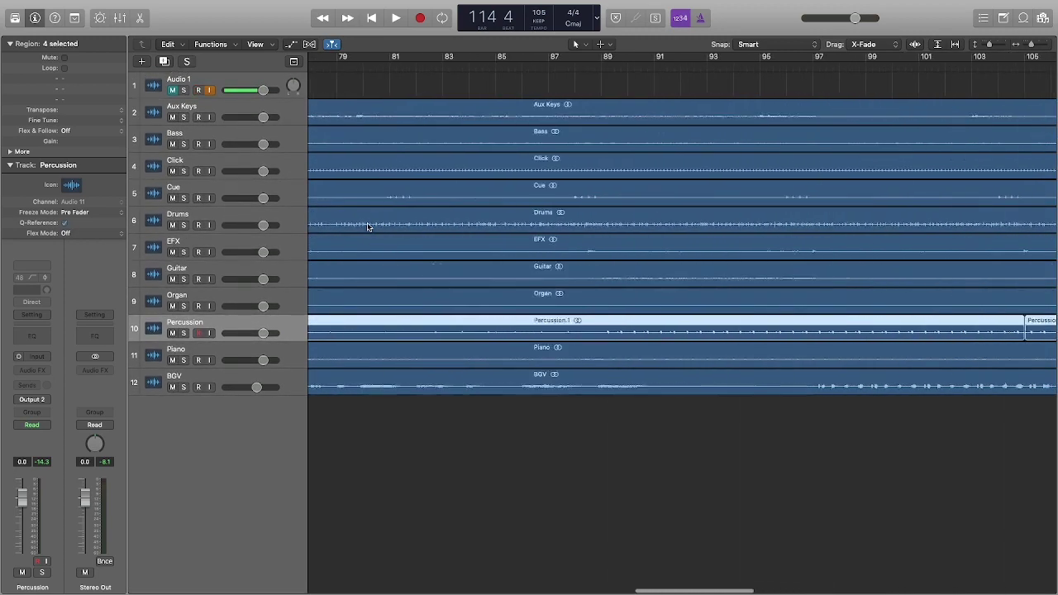
scroll(367, 227, "left", 10)
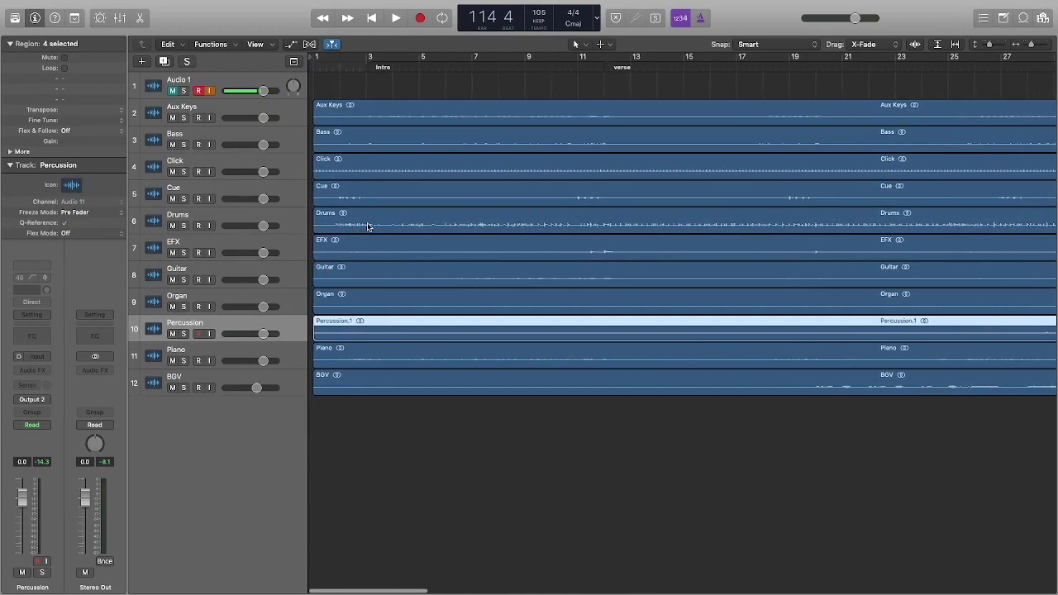